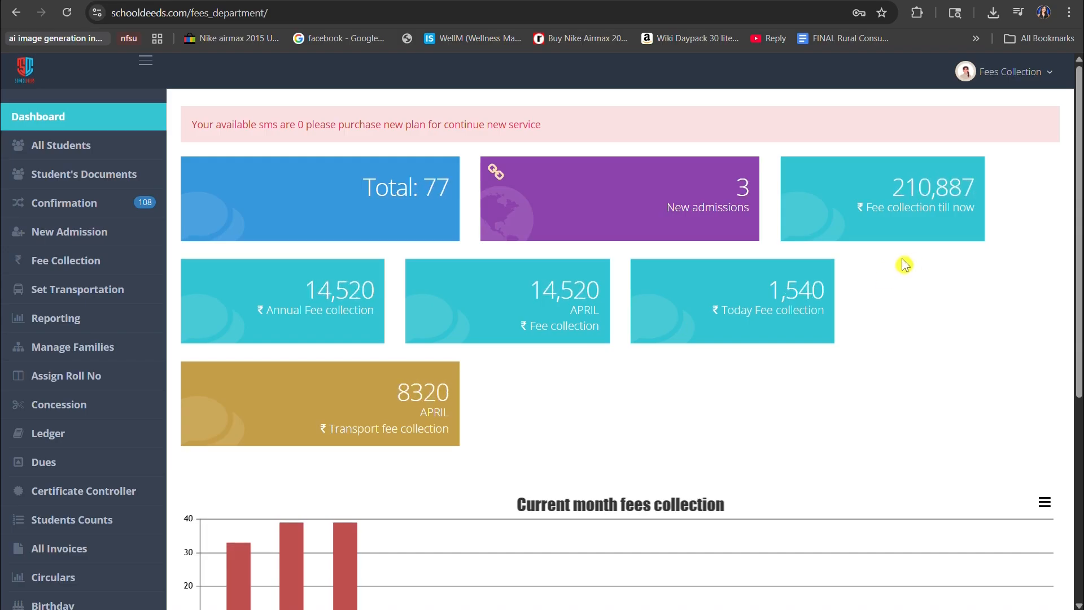
# Step: Open the student promotion page and bring up the form for promoting a single student
pyautogui.scroll(-3, 719, 346)
pyautogui.scroll(-2, 717, 349)
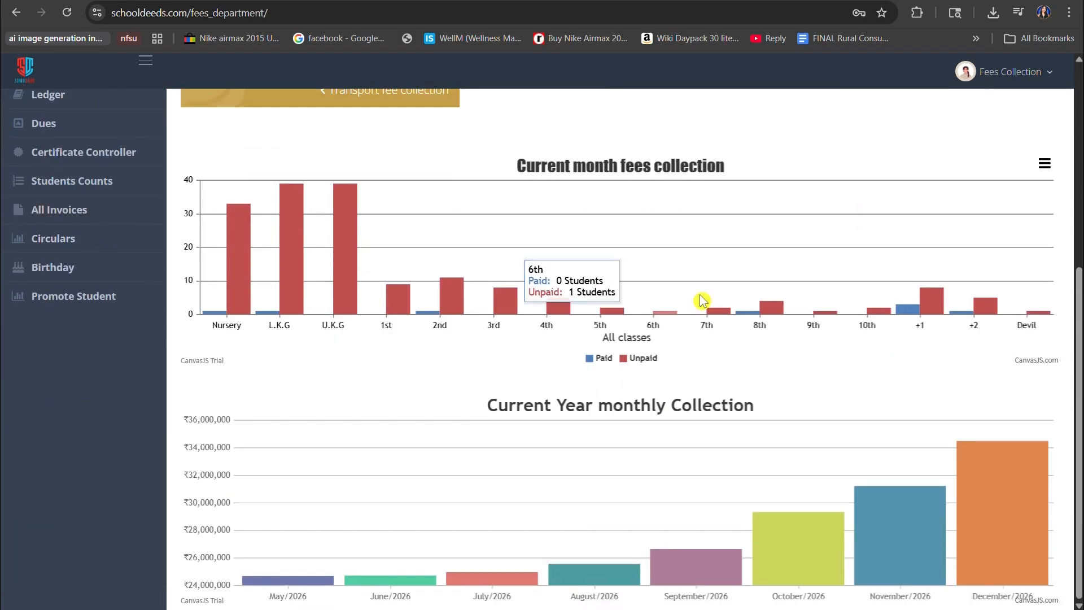
pyautogui.scroll(5, 687, 375)
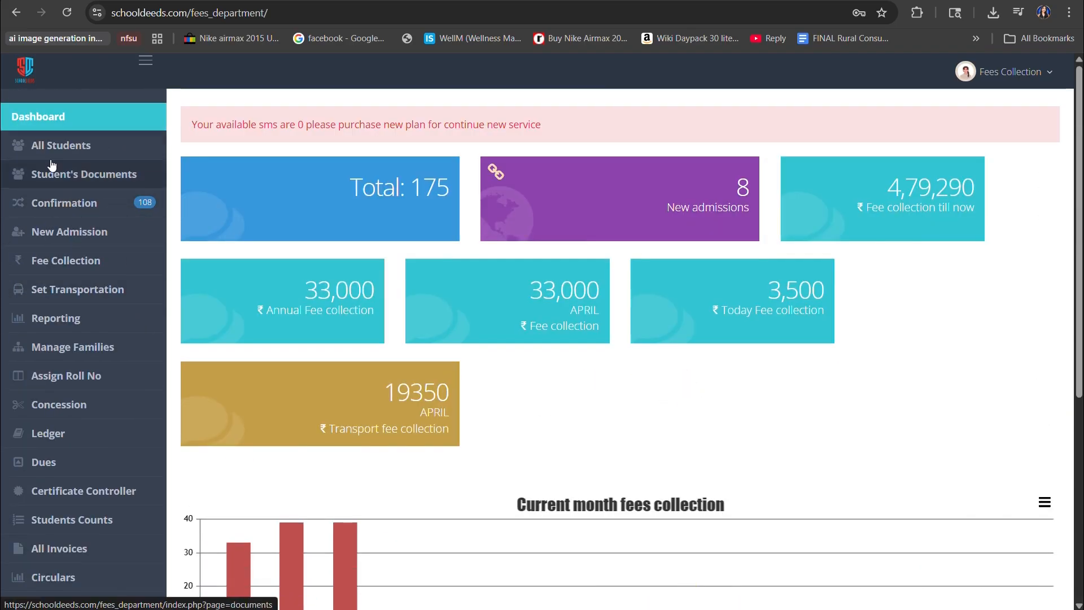
pyautogui.scroll(-2, 104, 455)
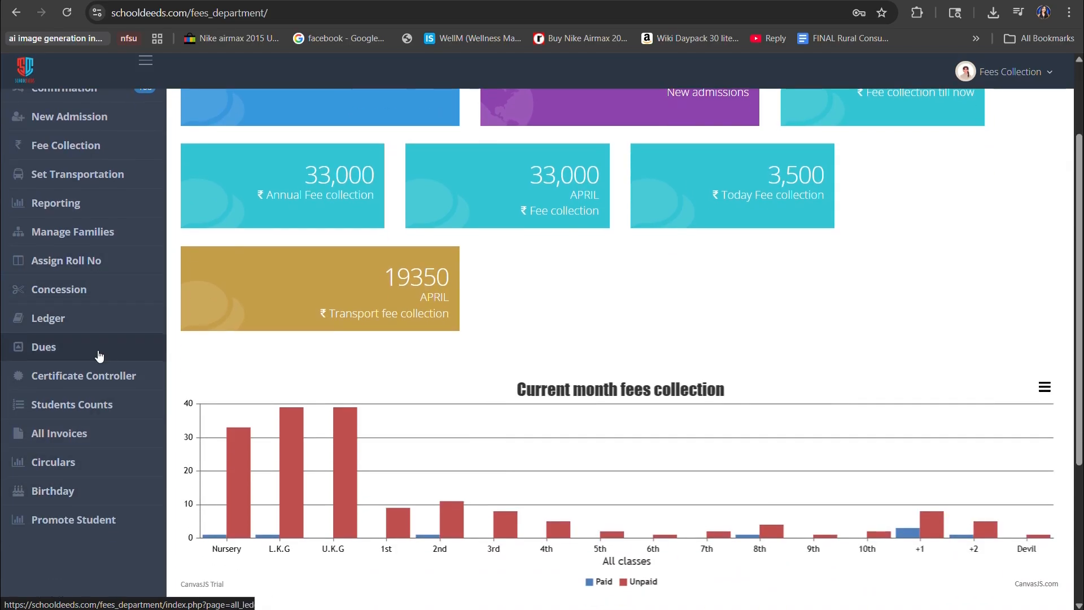
pyautogui.click(104, 524)
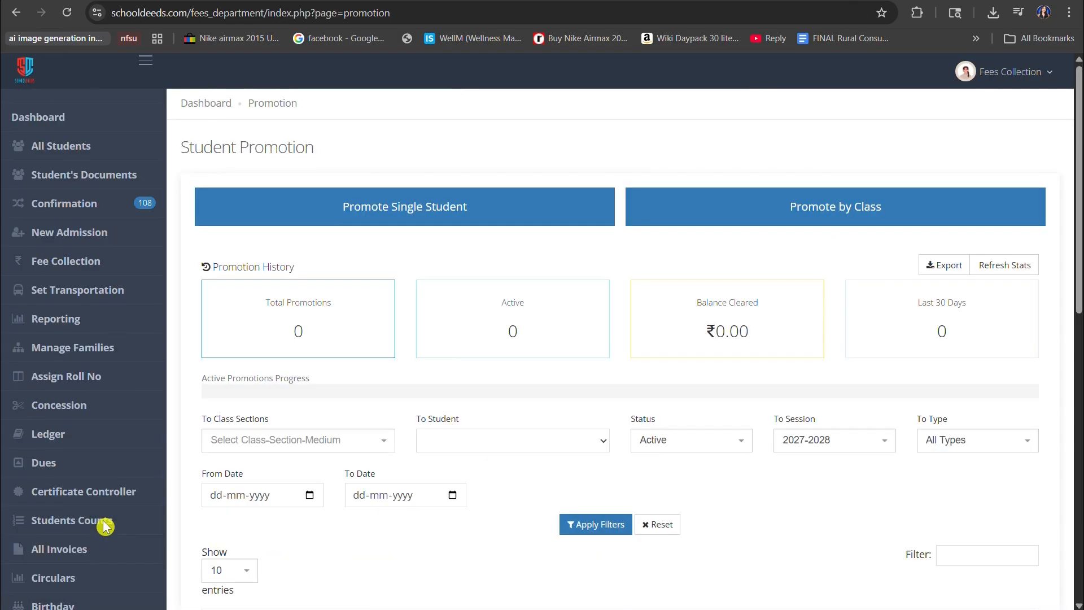
pyautogui.click(447, 223)
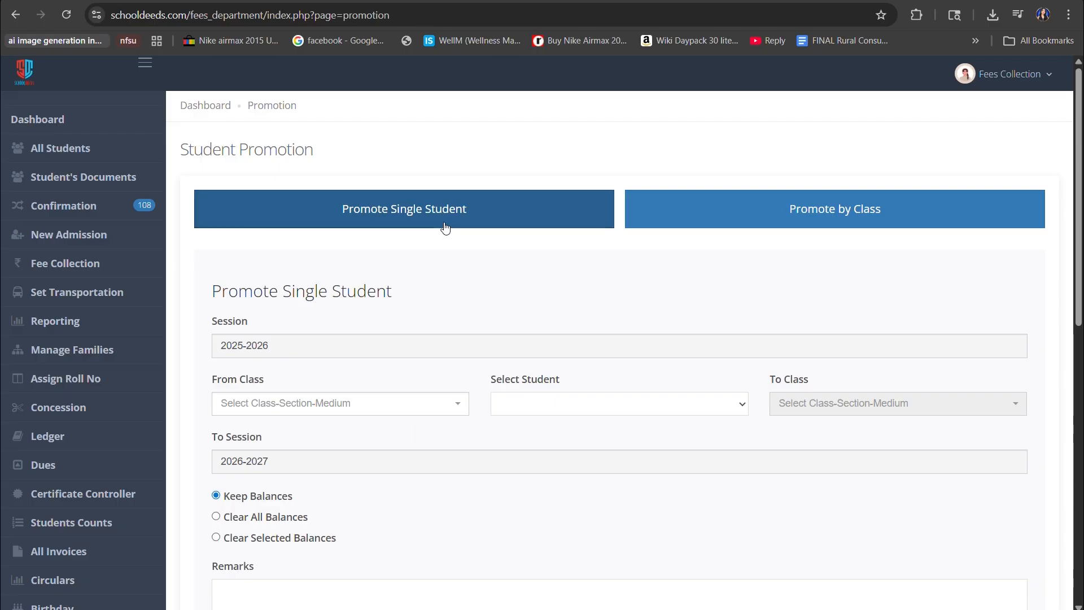
# Step: Set up a promotion from U.K.G (Neon) to 1st (Wings - English) for the second student matching the search "ek"
pyautogui.scroll(-3, 382, 382)
pyautogui.click(375, 262)
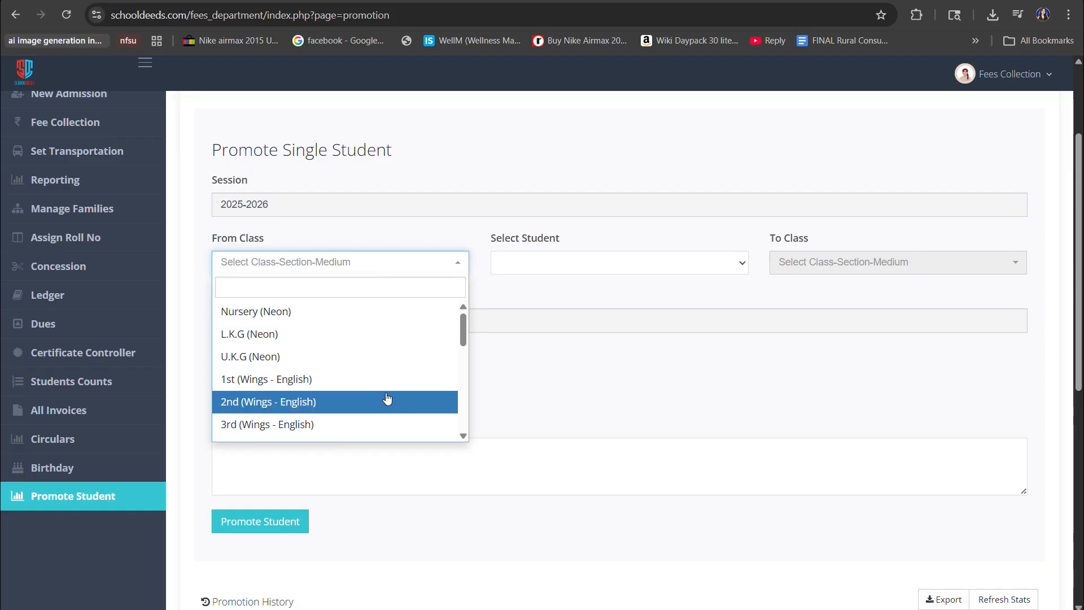
pyautogui.click(345, 355)
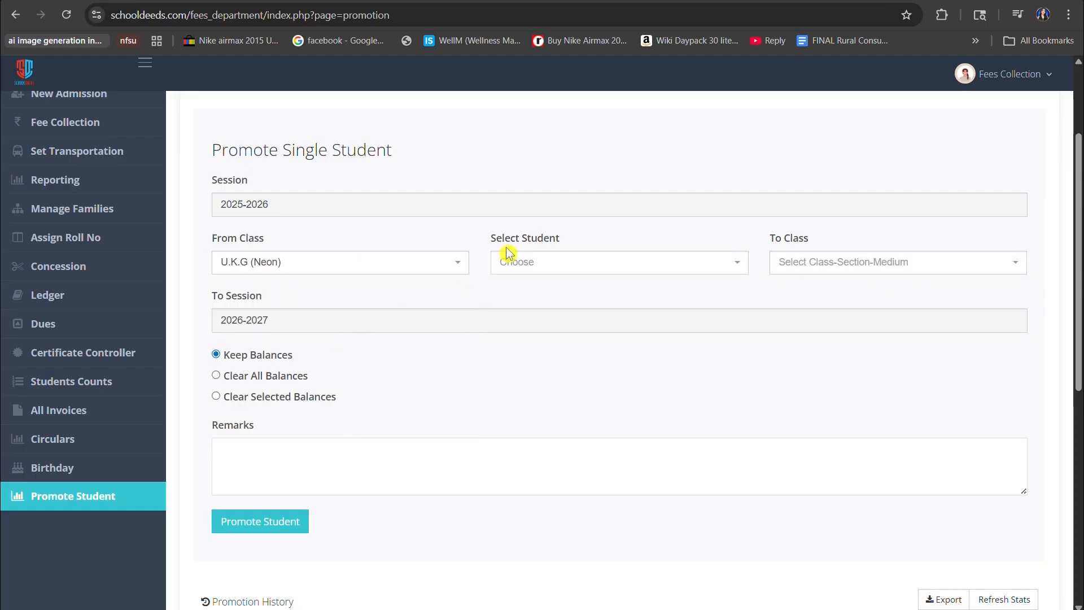
pyautogui.click(591, 264)
pyautogui.scroll(-4, 590, 340)
pyautogui.scroll(1, 592, 336)
pyautogui.write('ek')
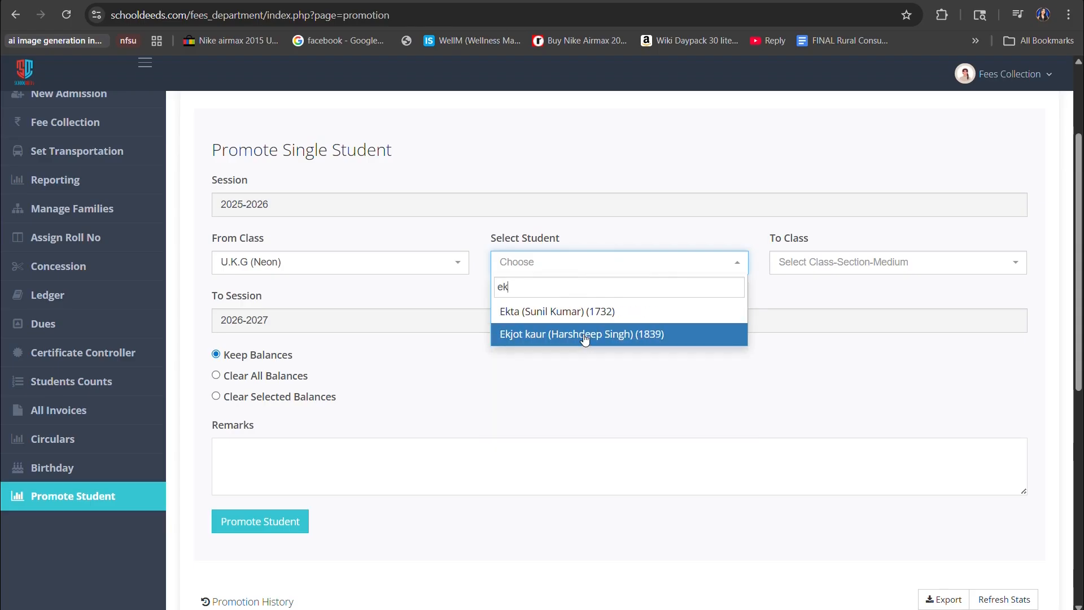
pyautogui.click(585, 336)
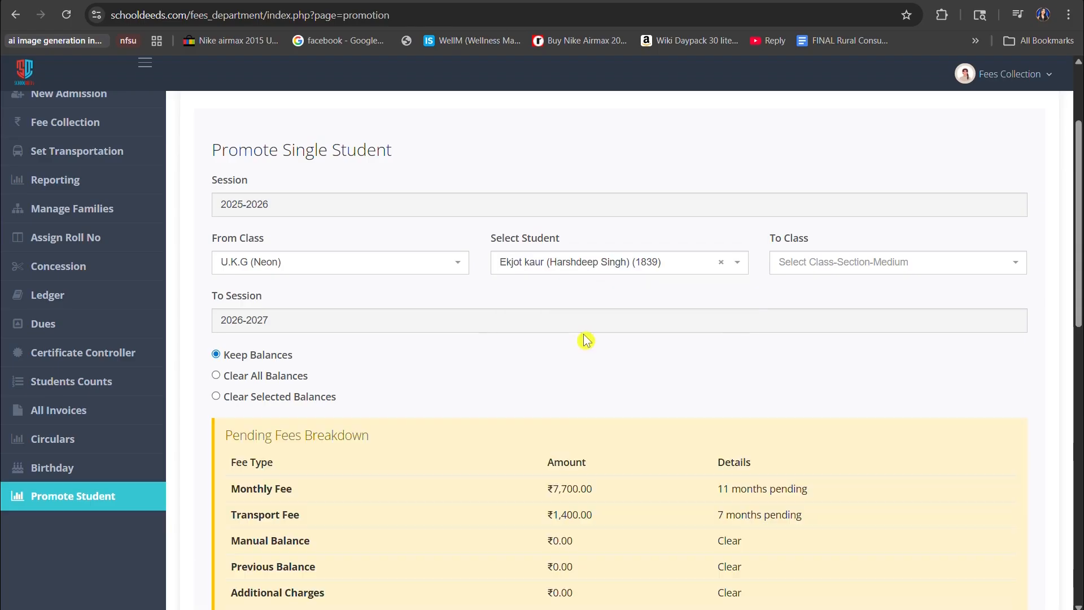
pyautogui.click(864, 261)
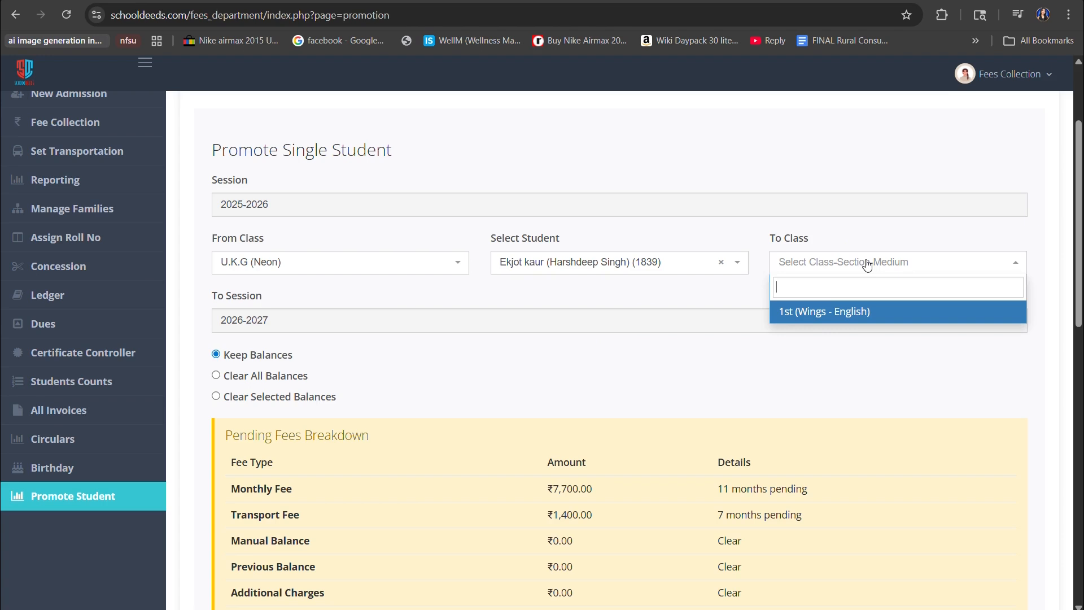
pyautogui.click(821, 316)
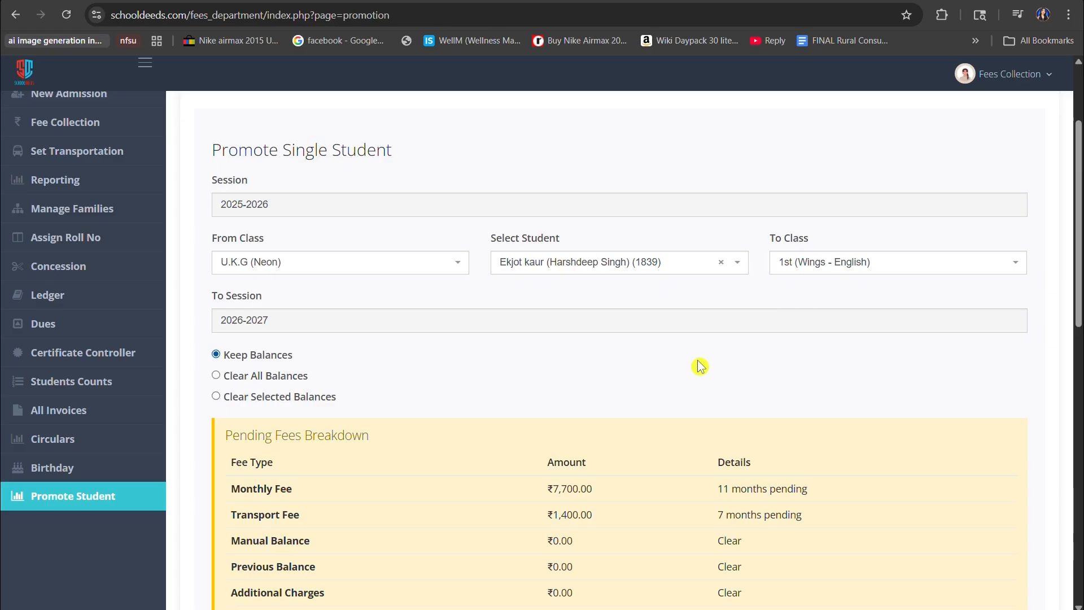
# Step: Copy the "Keep Balances" option's wording into the promotion remarks
pyautogui.scroll(-3, 307, 377)
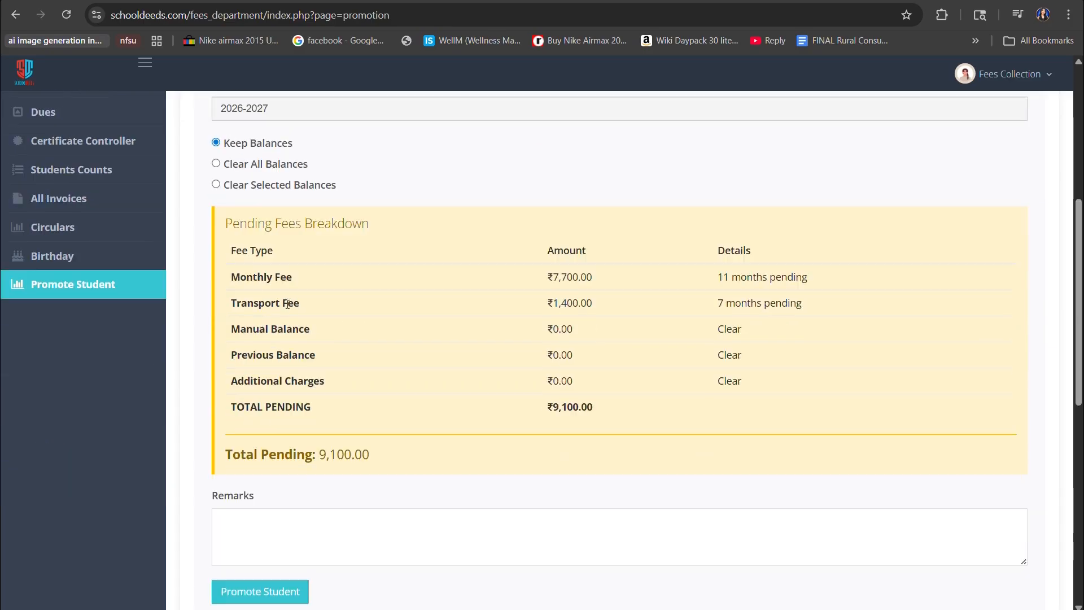
pyautogui.moveTo(322, 146); pyautogui.dragTo(218, 141)
pyautogui.click(319, 126)
pyautogui.moveTo(295, 144); pyautogui.dragTo(221, 143)
pyautogui.hotkey('ctrl', 'c')
pyautogui.click(418, 527)
pyautogui.hotkey('ctrl', 'v')
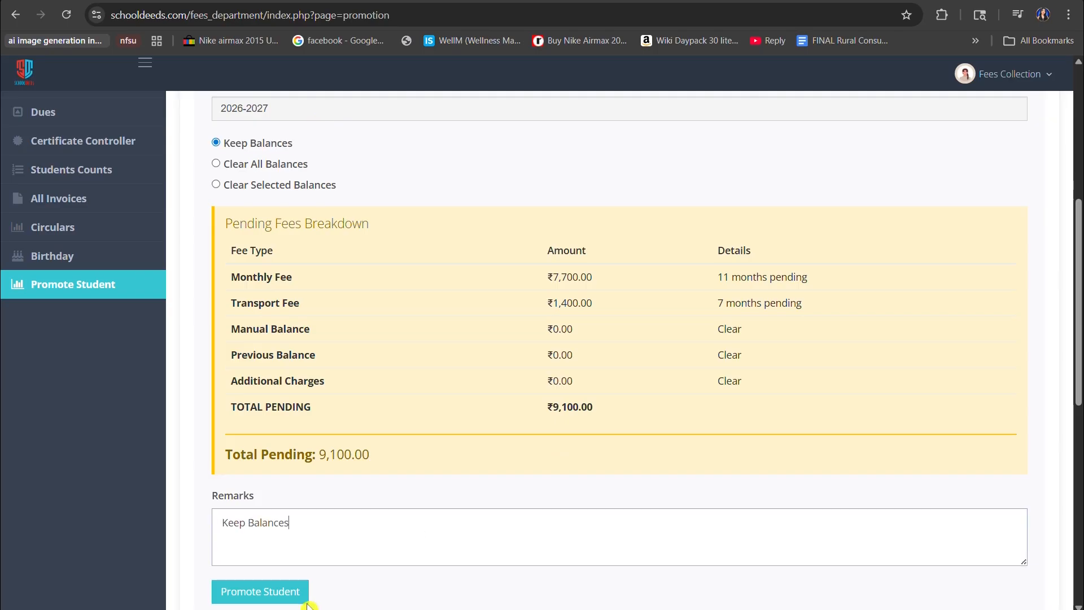
# Step: Submit the student's promotion with balances kept, then check the promotion history statistics below the form
pyautogui.click(249, 587)
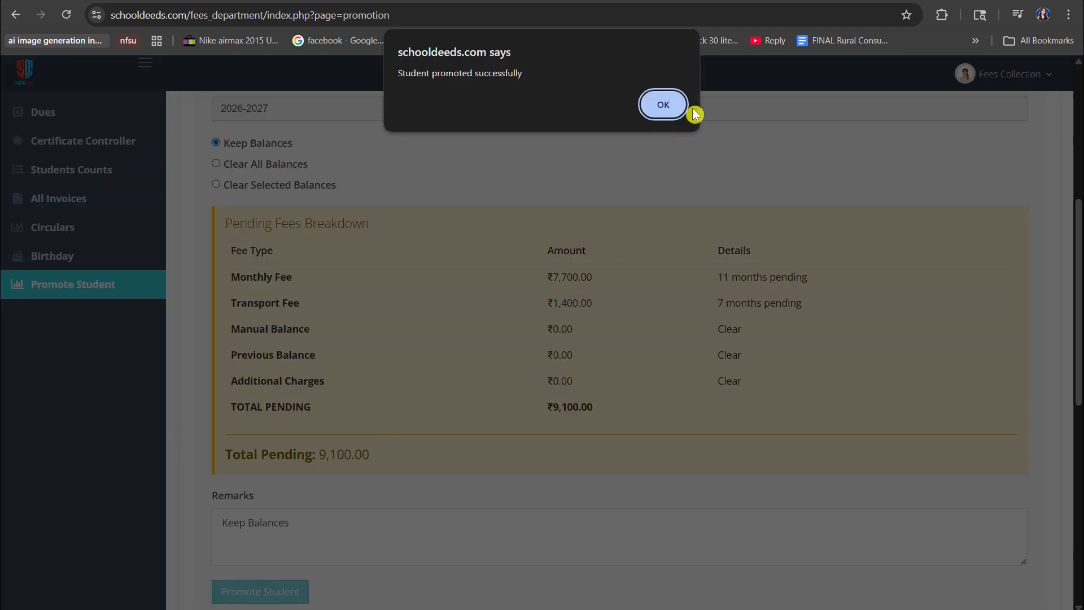
pyautogui.click(664, 106)
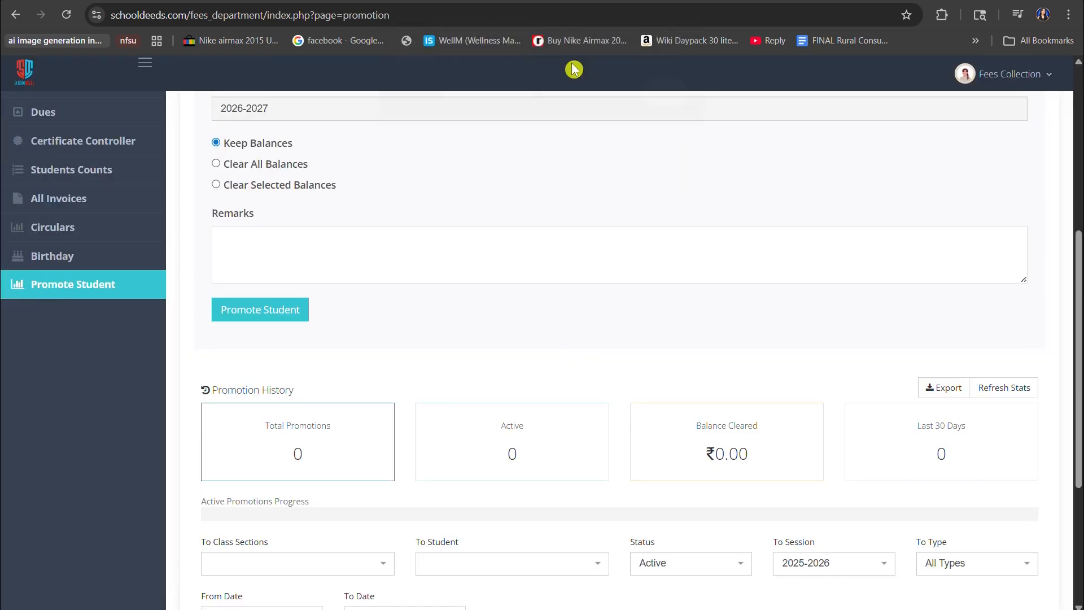
pyautogui.scroll(-8, 350, 432)
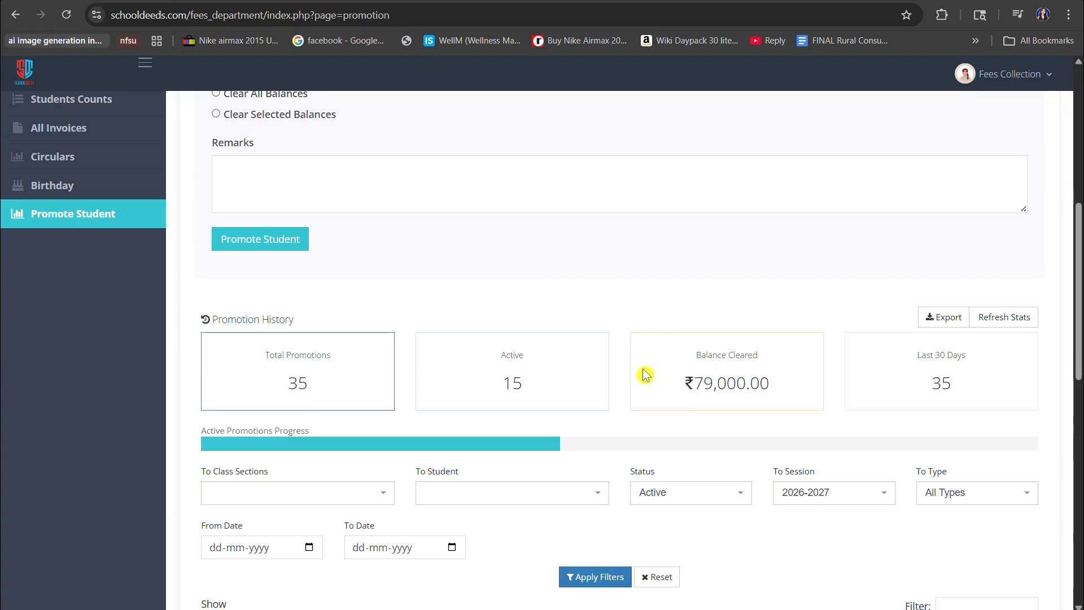
pyautogui.scroll(8, 646, 374)
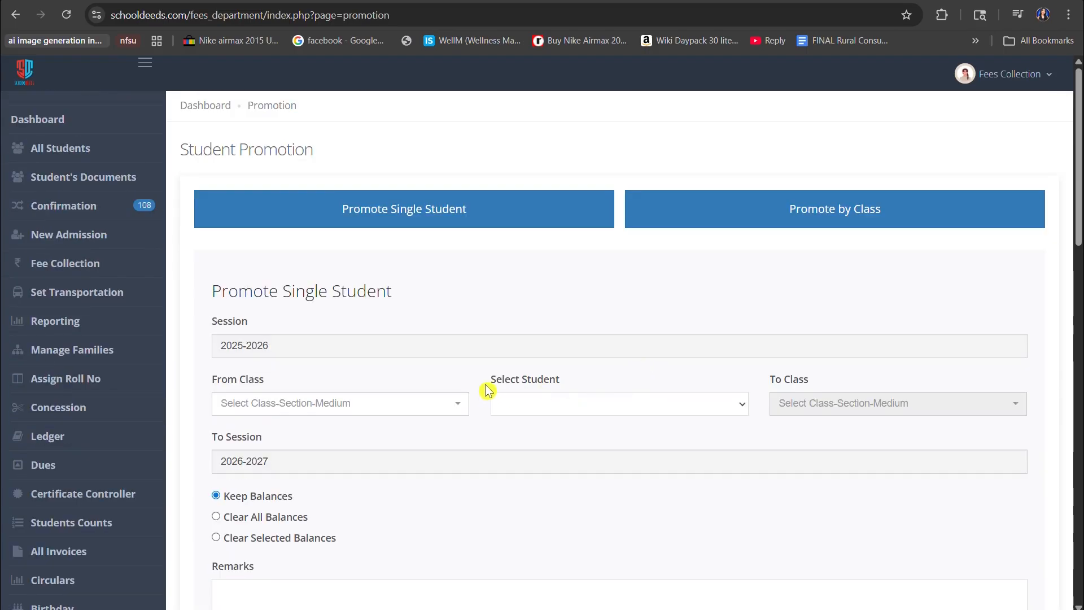
# Step: Set up a promotion from 1st (Wings - English) to 2nd (Wings - English) for the student matching the search "pa"
pyautogui.scroll(-3, 489, 390)
pyautogui.click(383, 266)
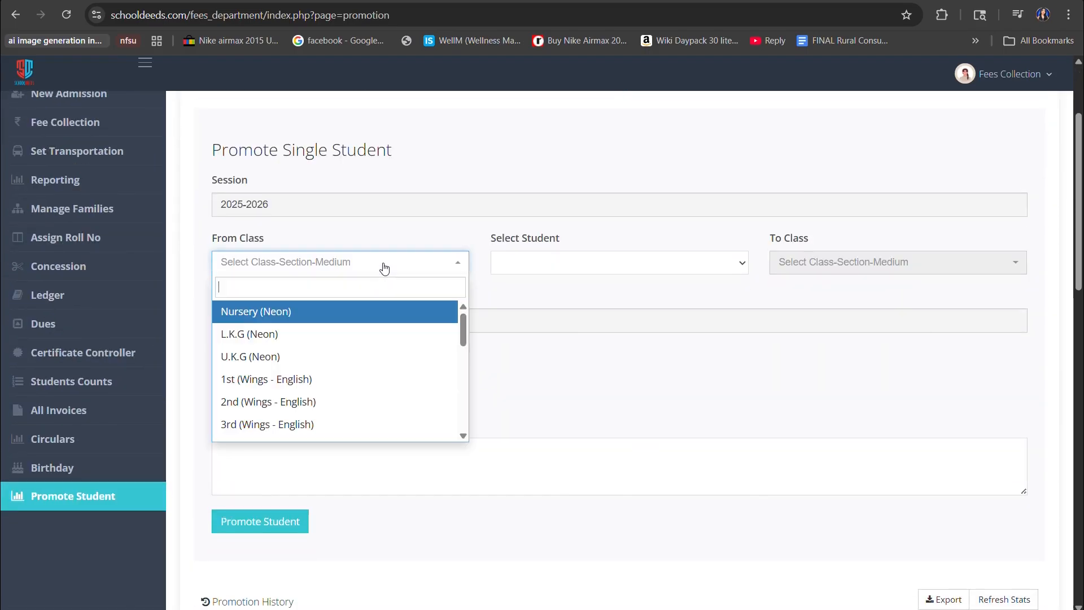
pyautogui.click(375, 384)
pyautogui.click(573, 272)
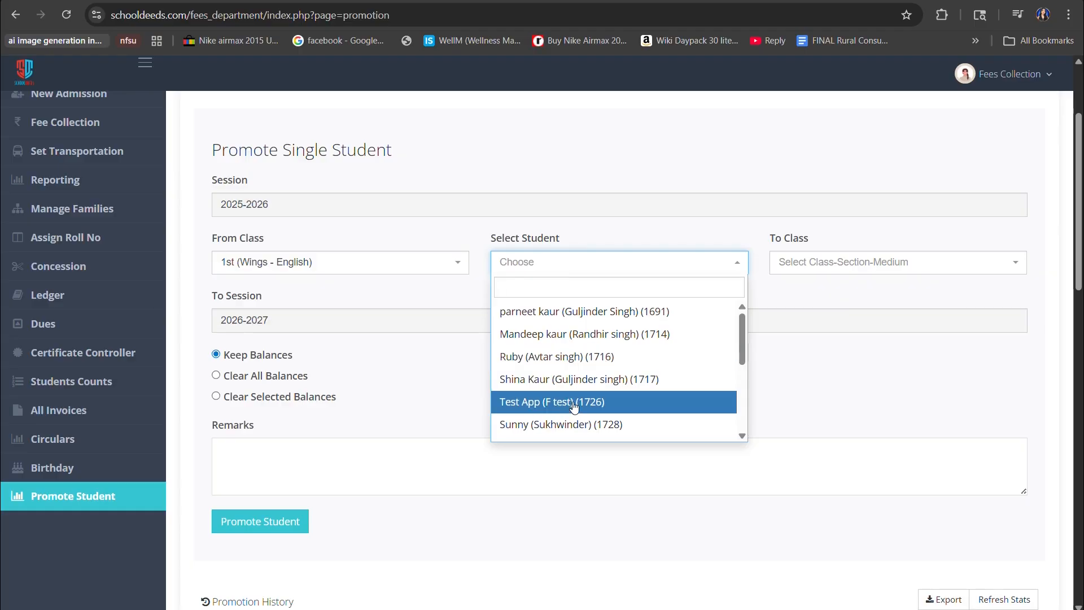
pyautogui.write('pa')
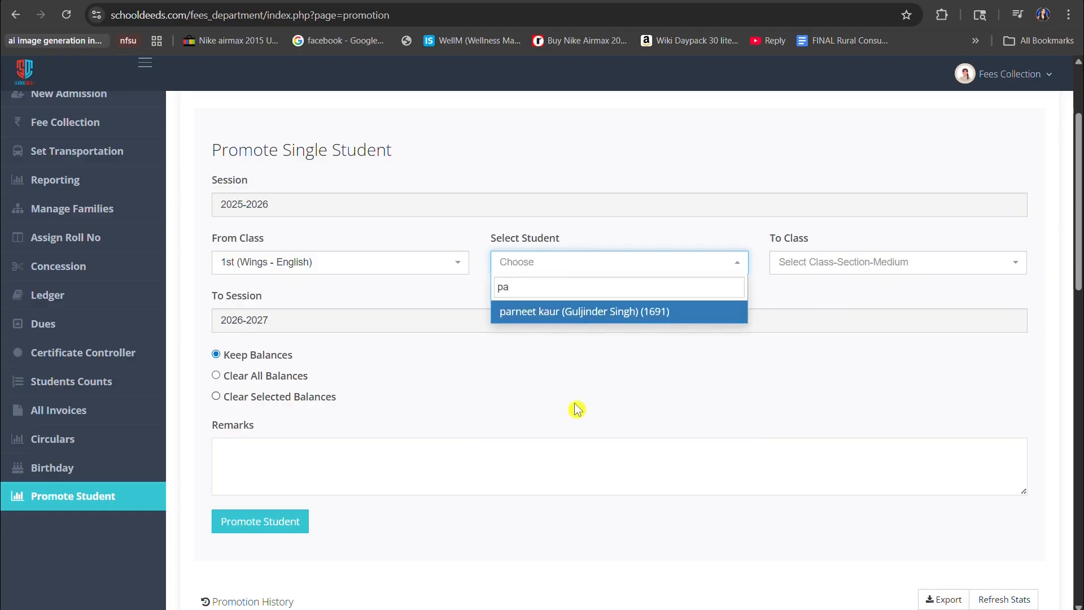
pyautogui.click(650, 312)
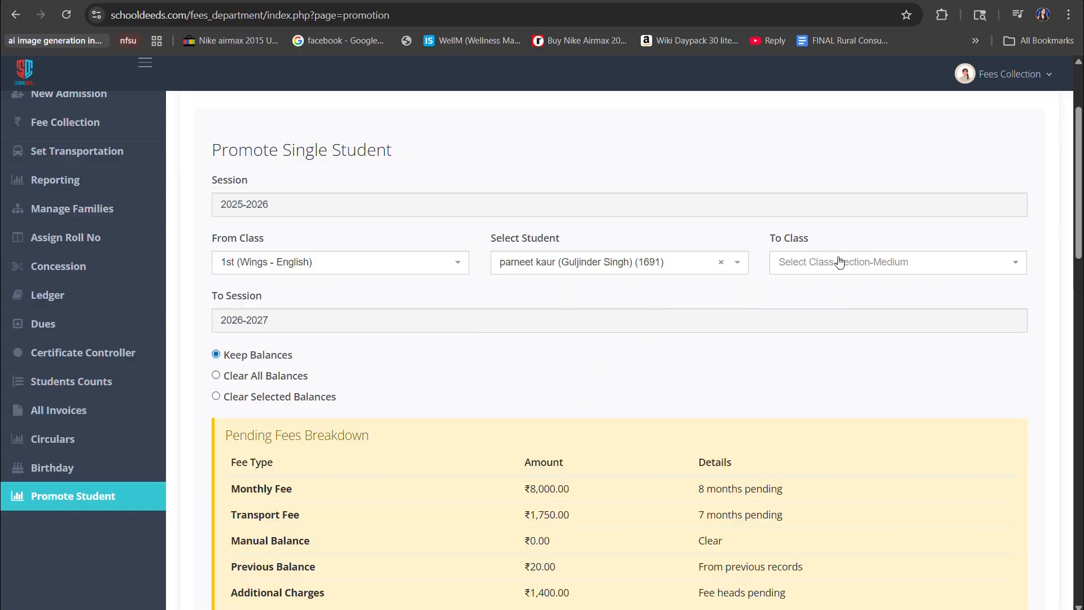
pyautogui.click(836, 263)
pyautogui.click(841, 314)
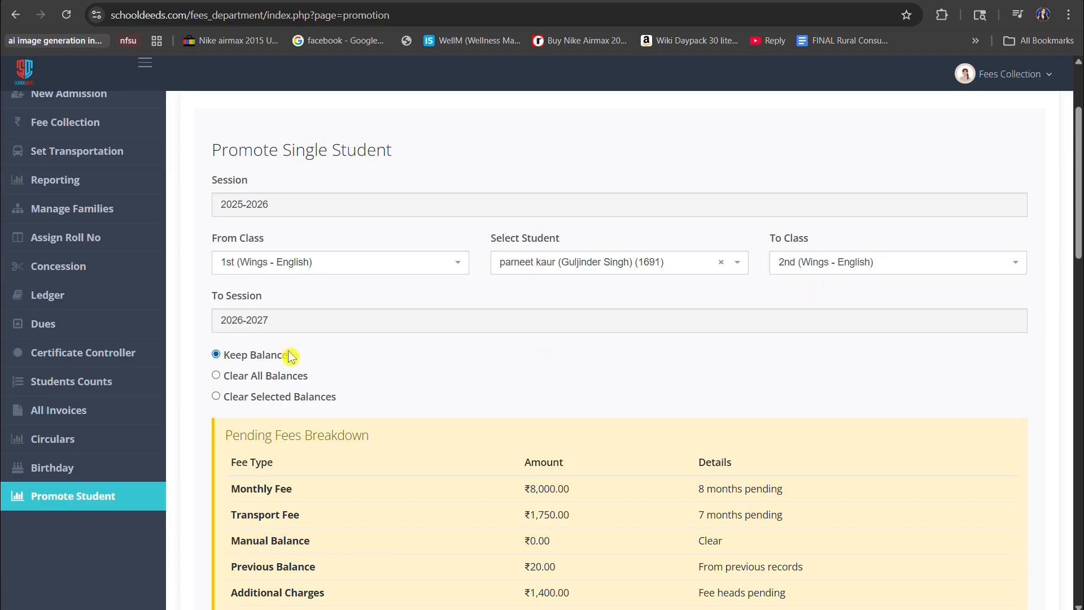
# Step: Promote the student with all balances cleared, copying "Clear All Balances" into the remarks
pyautogui.scroll(-3, 284, 382)
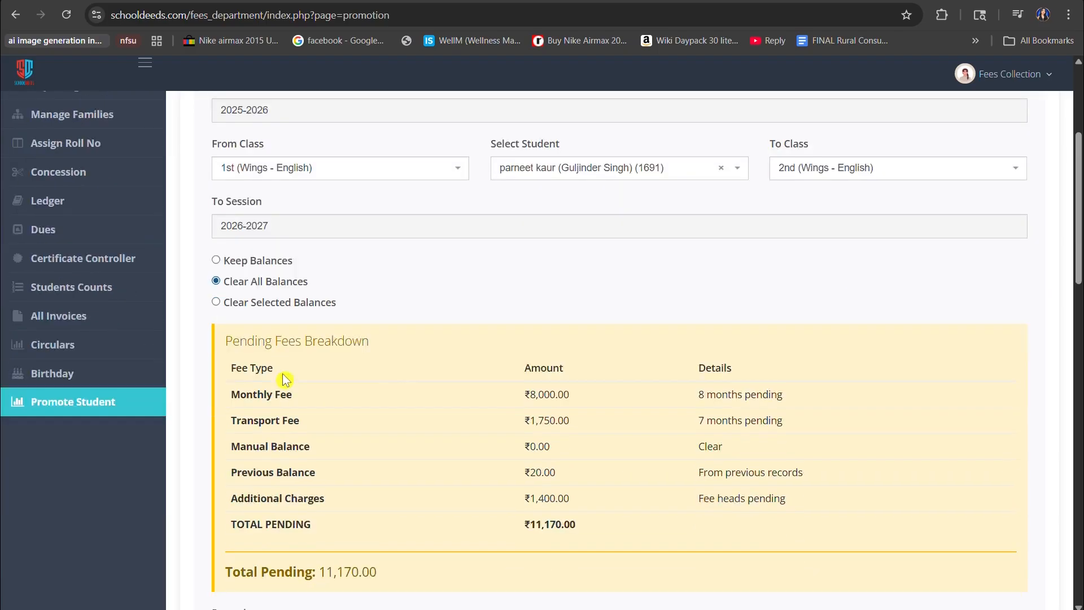
pyautogui.moveTo(320, 236); pyautogui.dragTo(223, 234)
pyautogui.hotkey('ctrl', 'c')
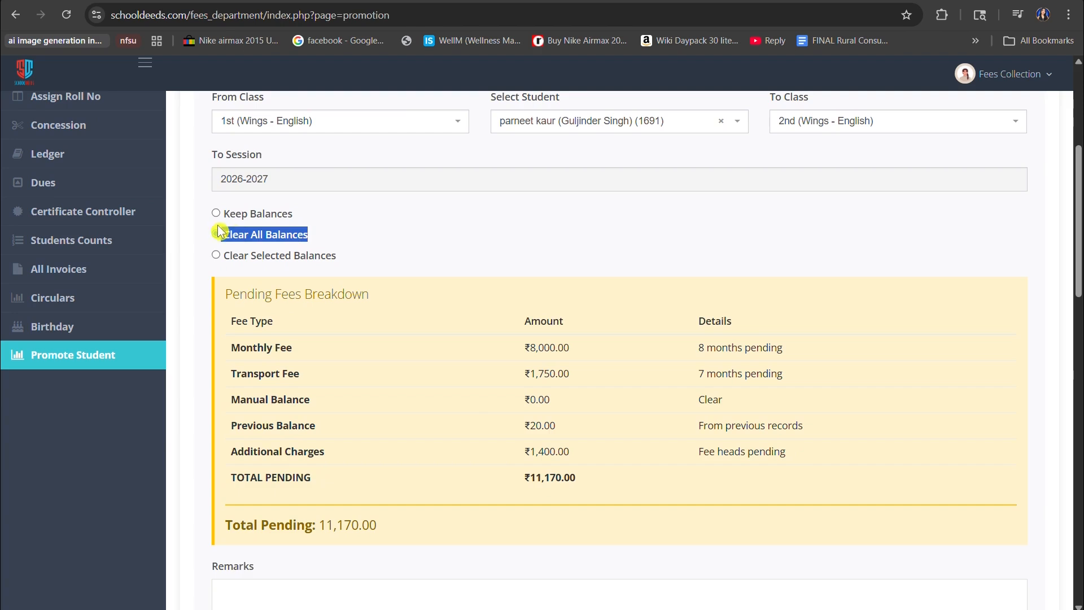
pyautogui.click(424, 590)
pyautogui.hotkey('ctrl', 'v')
pyautogui.scroll(-1, 464, 398)
pyautogui.scroll(-2, 464, 398)
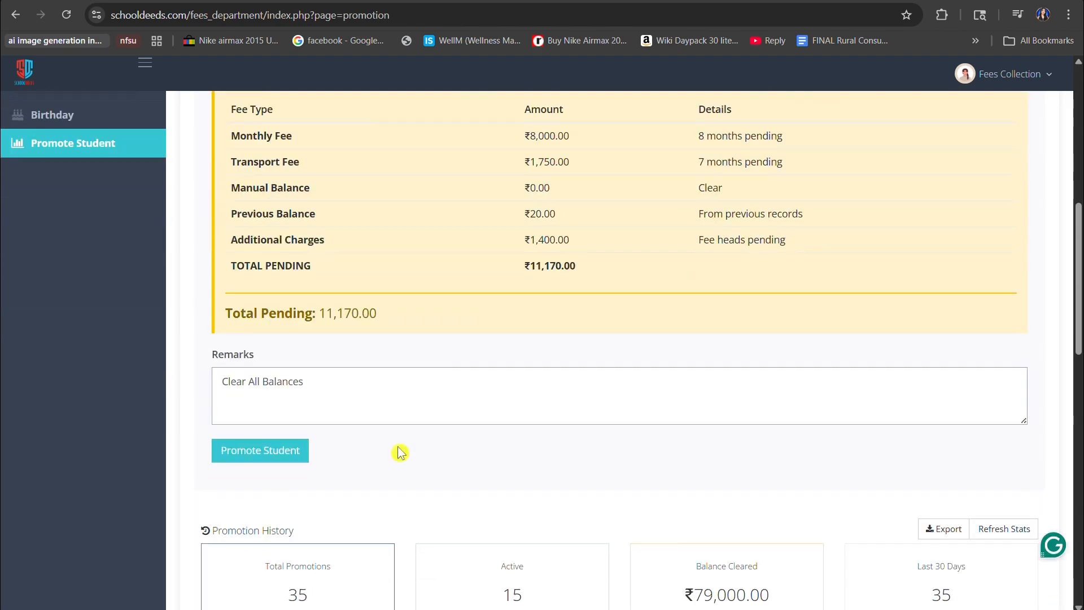
pyautogui.click(260, 450)
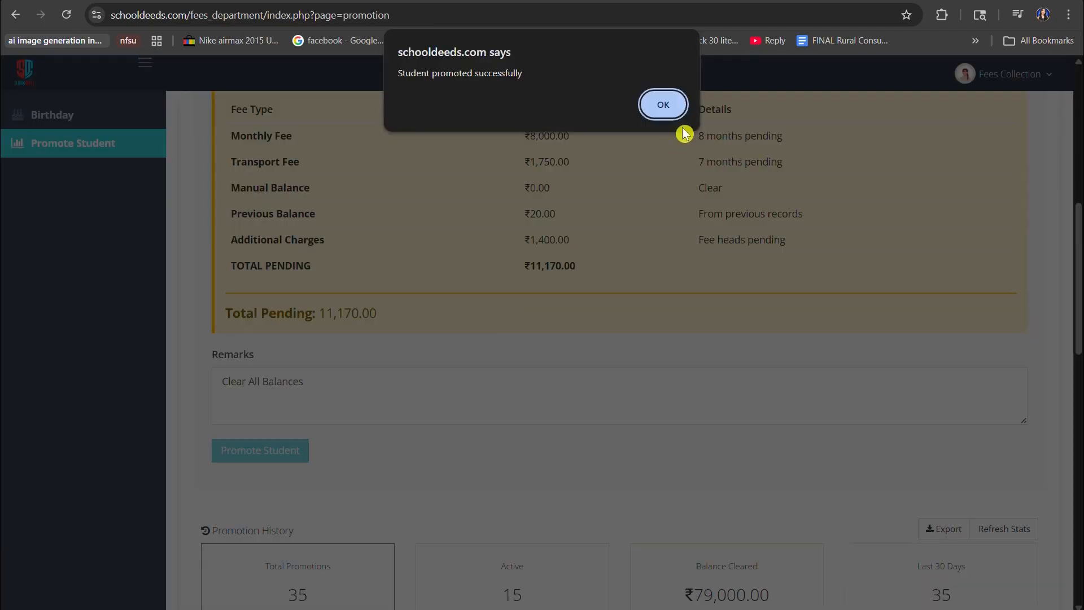
pyautogui.click(663, 105)
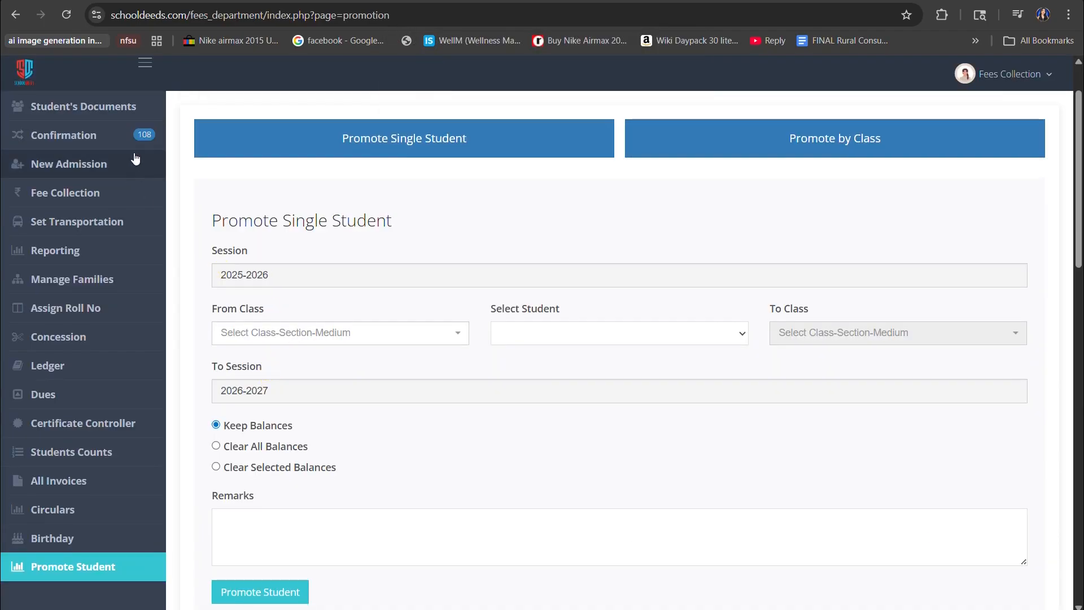
# Step: Set up a promotion from 7th (Shades - English) to 8th (Shades - English) for the first student listed in the class
pyautogui.click(274, 340)
pyautogui.scroll(-5, 316, 443)
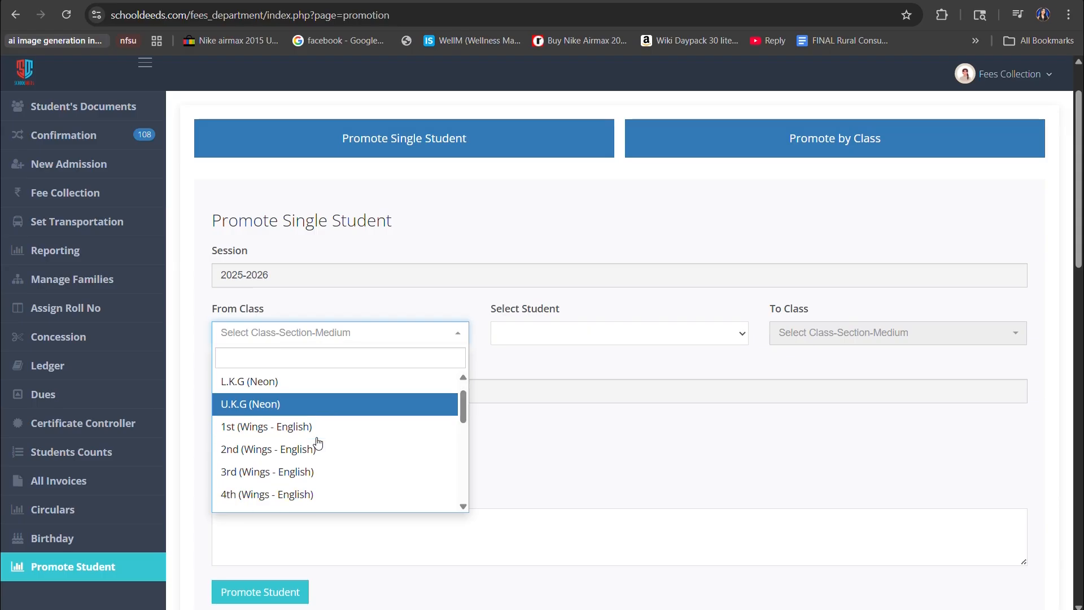
pyautogui.scroll(3, 315, 426)
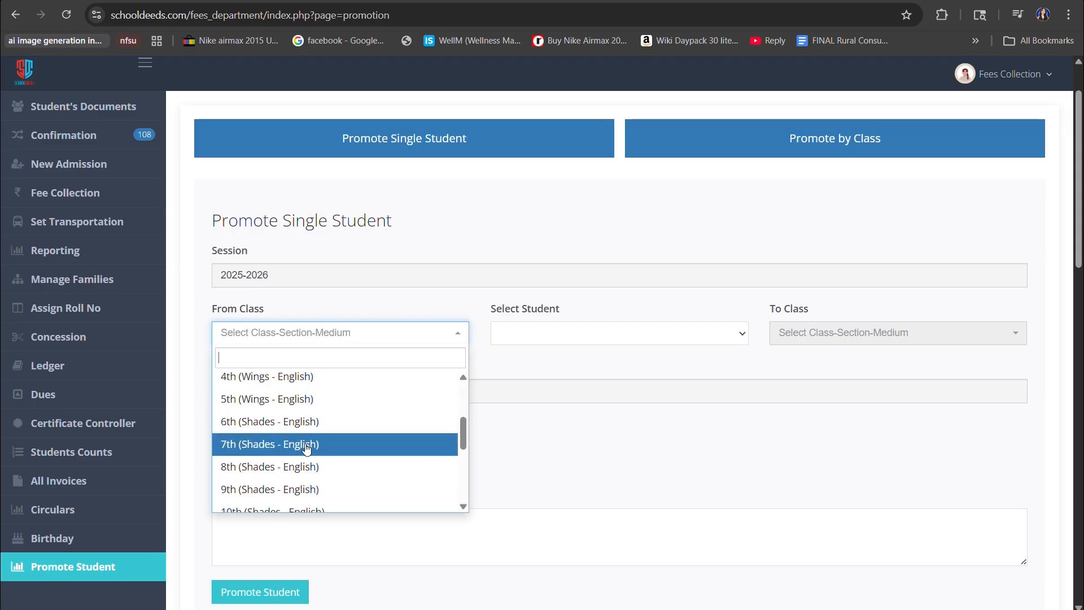
pyautogui.click(305, 444)
pyautogui.click(574, 334)
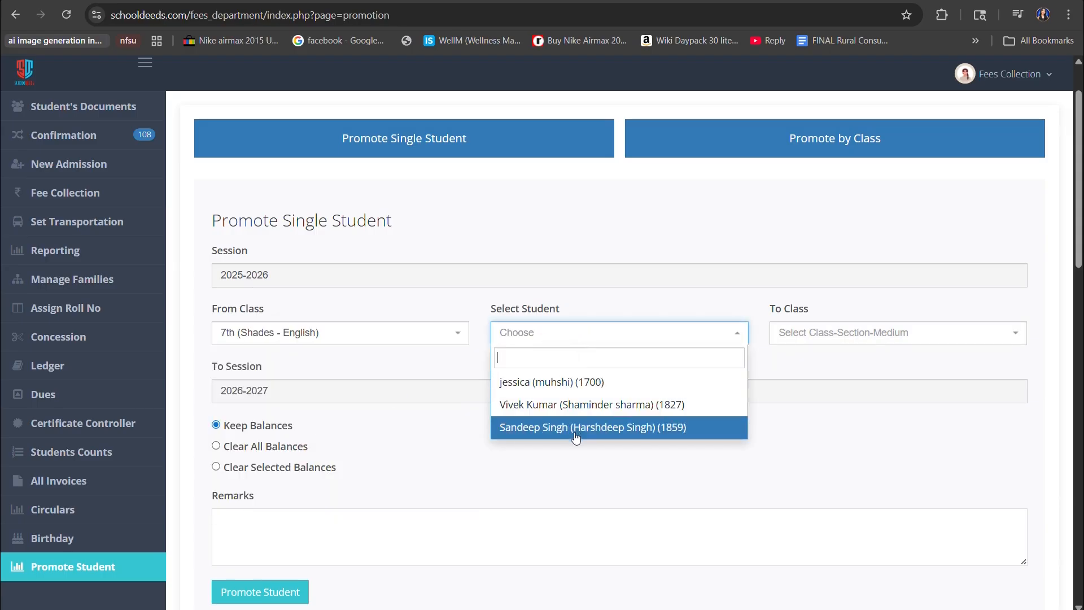
pyautogui.click(591, 382)
pyautogui.click(819, 342)
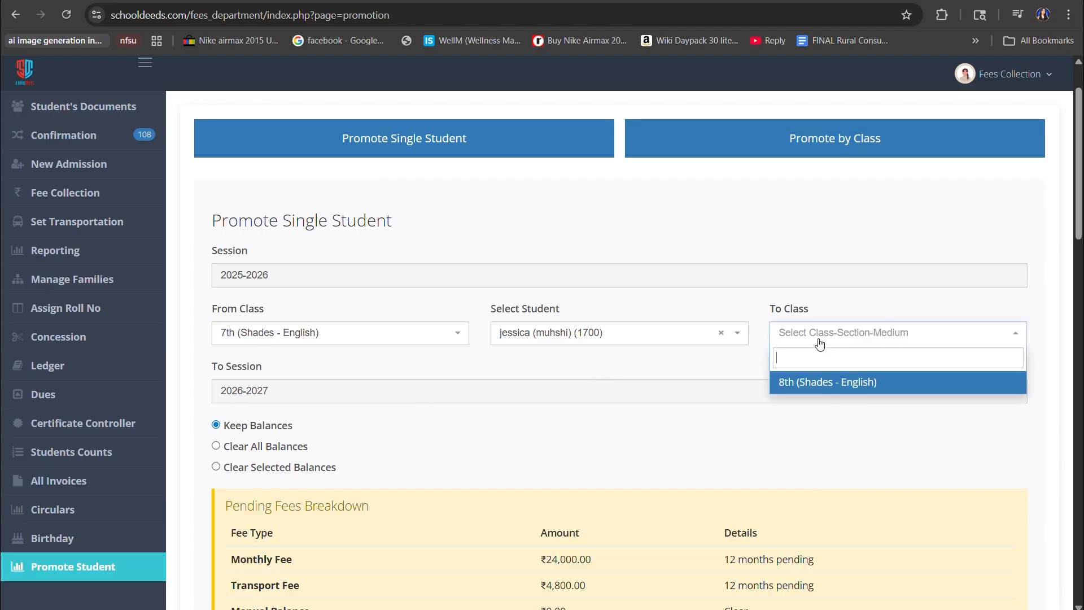
pyautogui.click(836, 385)
# Step: Choose to clear only selected balances for the student's promotion and select Transport Balance as the one to clear
pyautogui.scroll(-3, 353, 409)
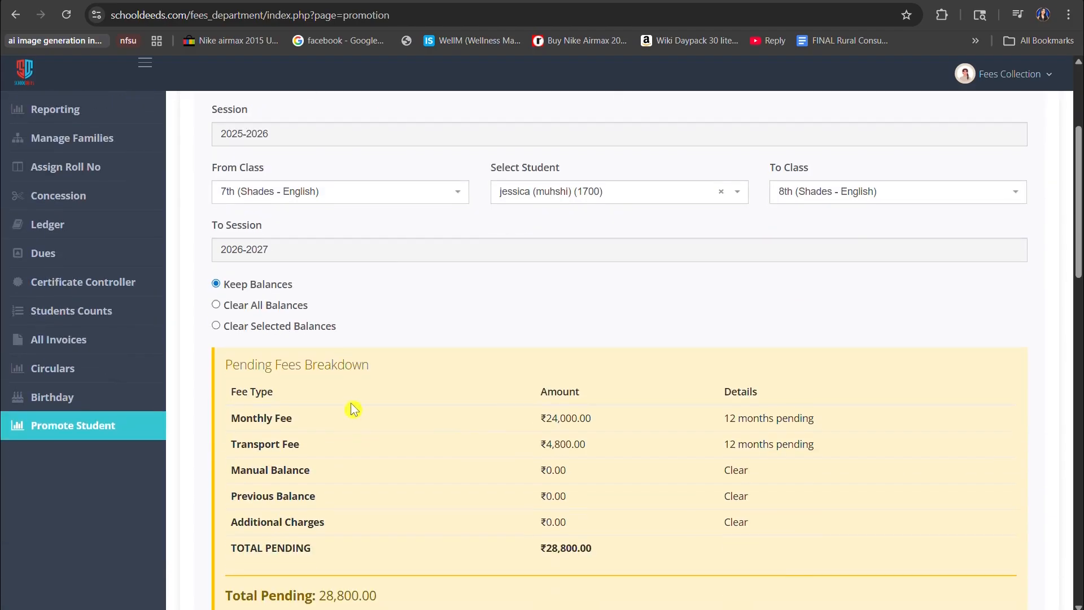
pyautogui.click(283, 327)
pyautogui.scroll(-3, 322, 289)
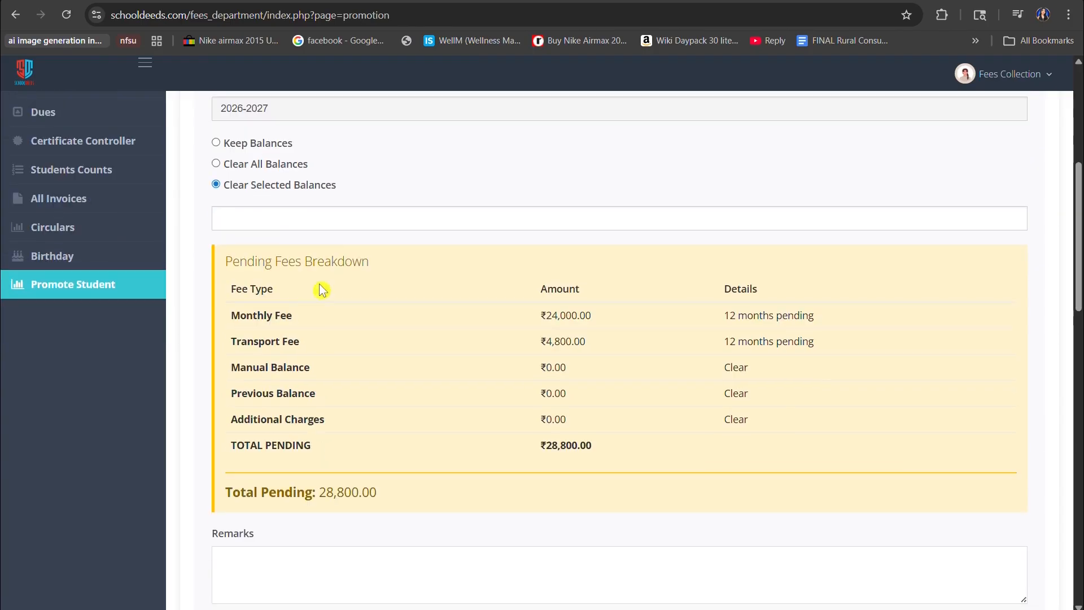
pyautogui.click(359, 230)
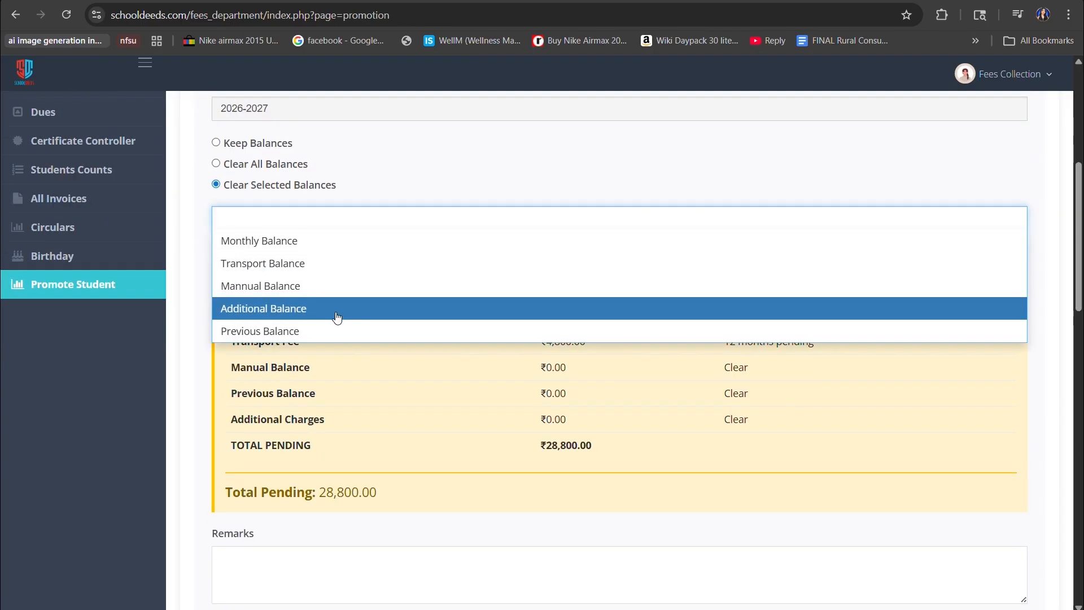
pyautogui.click(392, 411)
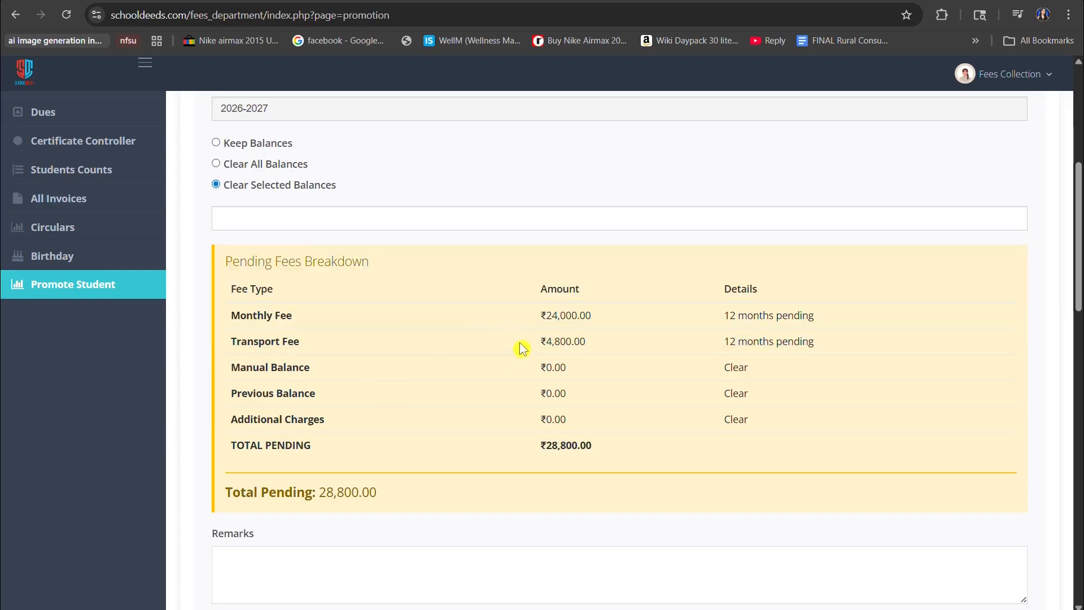
pyautogui.moveTo(517, 351); pyautogui.dragTo(600, 354)
pyautogui.click(357, 215)
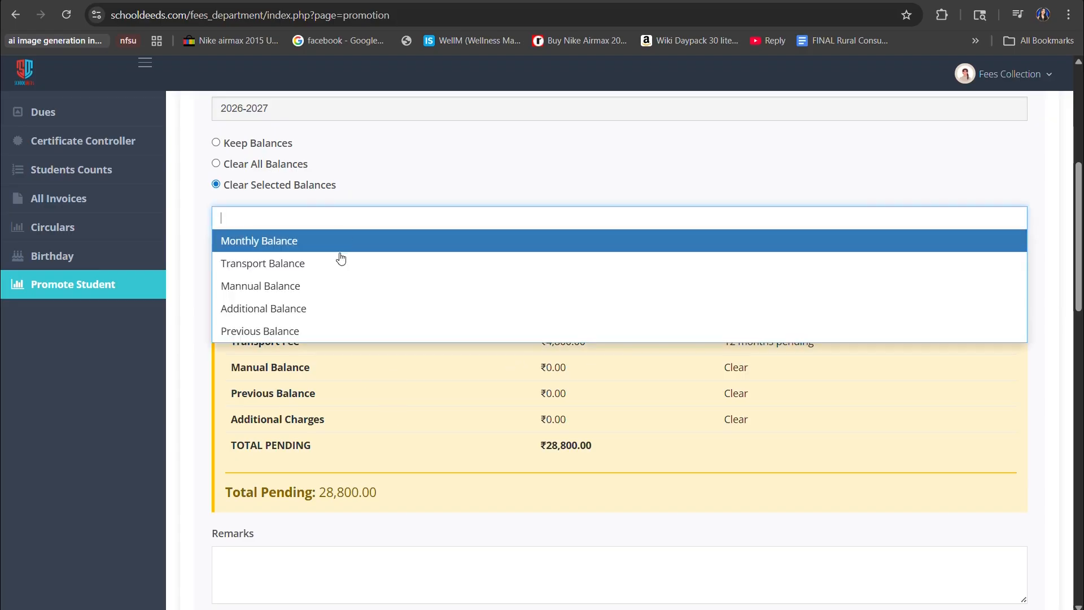
pyautogui.click(335, 266)
# Step: Enter "Clear Selected Balances" in the remarks, submit the student's promotion and confirm it
pyautogui.click(395, 557)
pyautogui.write('Clear Selected Balances')
pyautogui.scroll(-2, 401, 380)
pyautogui.scroll(-1, 403, 371)
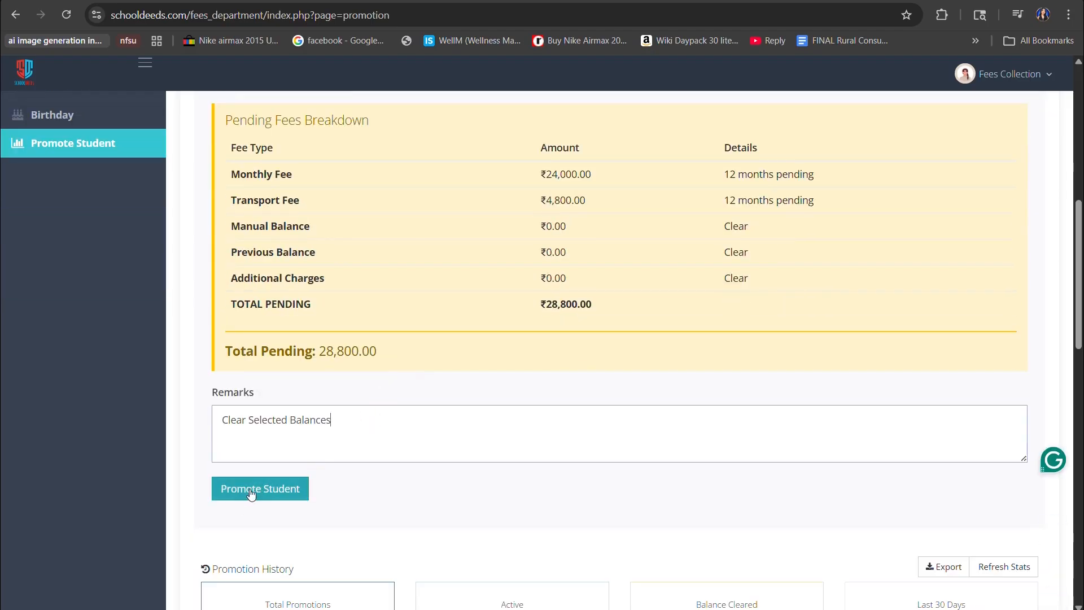
pyautogui.click(251, 494)
pyautogui.press('Return')
# Step: Try to promote the chosen 1st (Wings - English) student to 2nd (Wings - English) with balances kept, then read and dismiss the message
pyautogui.click(874, 334)
pyautogui.click(840, 380)
pyautogui.scroll(-3, 606, 407)
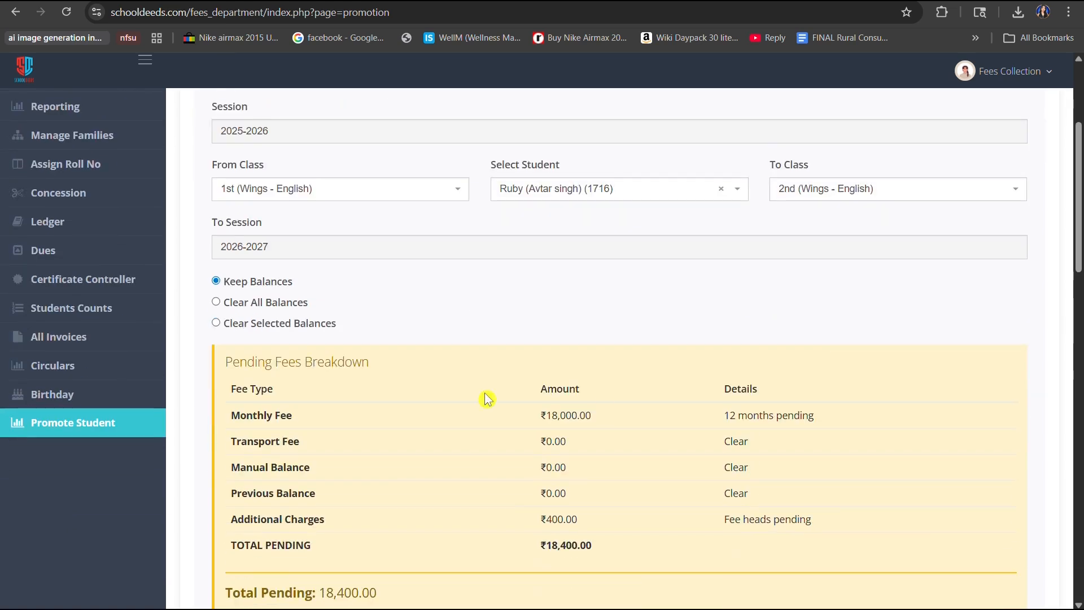
pyautogui.scroll(-4, 281, 335)
pyautogui.click(252, 515)
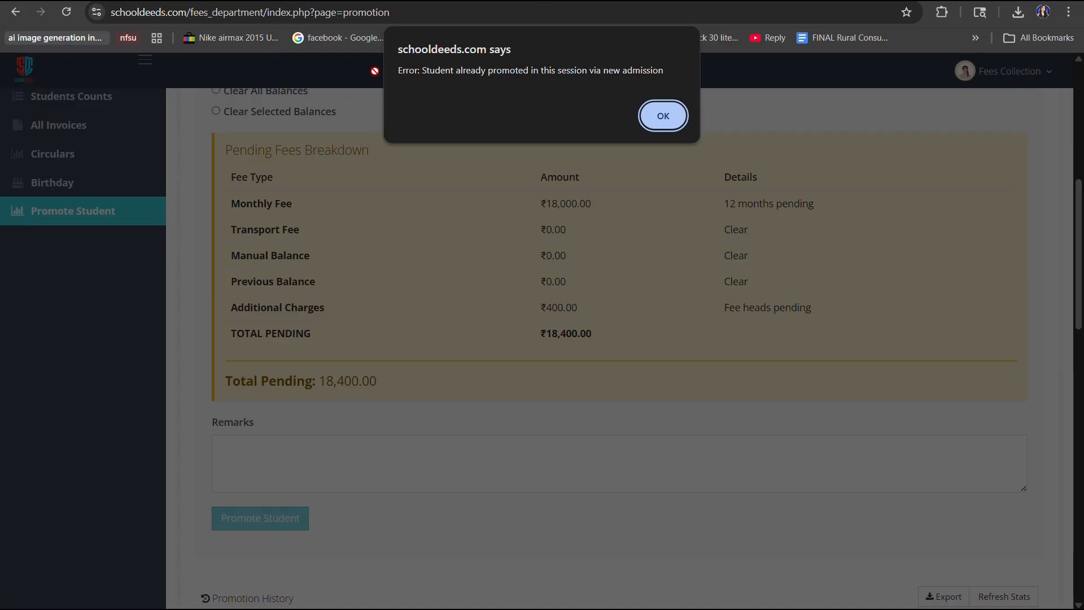
pyautogui.moveTo(428, 74); pyautogui.dragTo(695, 102)
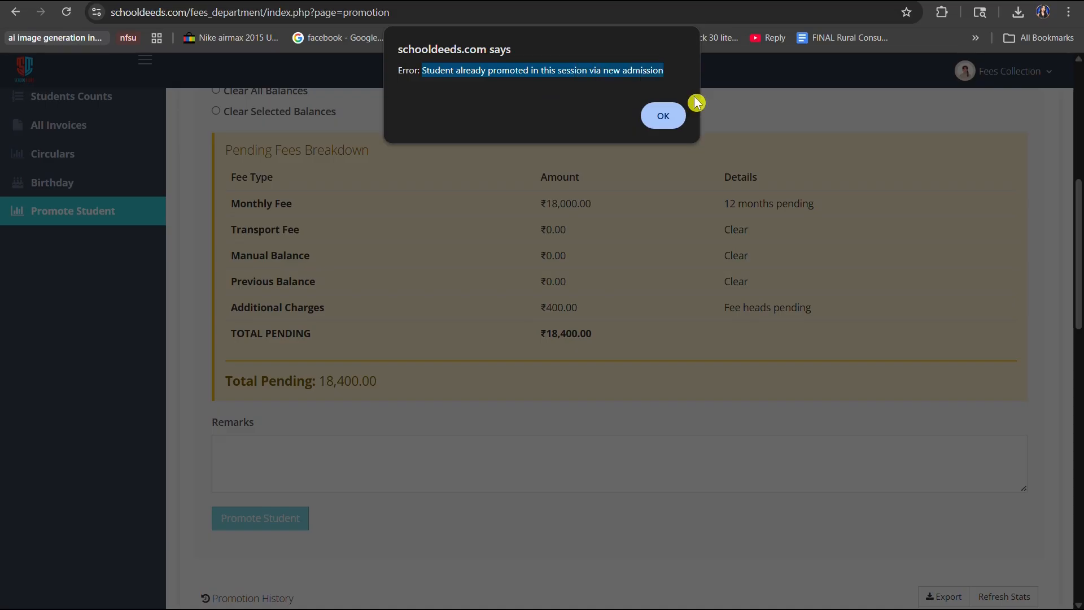
pyautogui.click(665, 117)
# Step: Examine the promotion history statistics, the filter fields and the listed promotions below the form
pyautogui.scroll(-2, 592, 277)
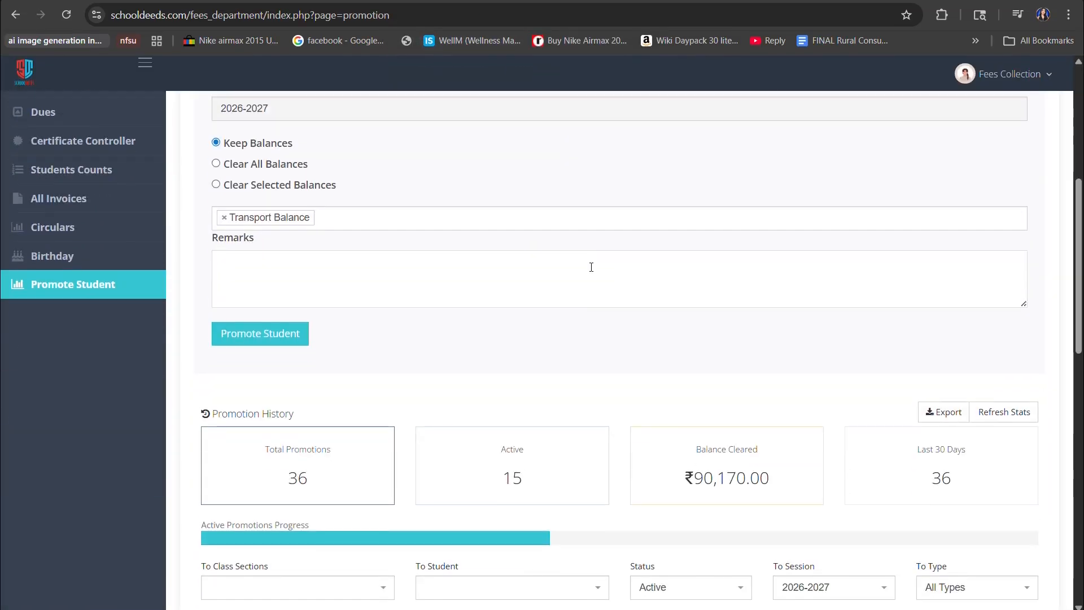
pyautogui.scroll(-3, 592, 267)
pyautogui.scroll(-1, 591, 271)
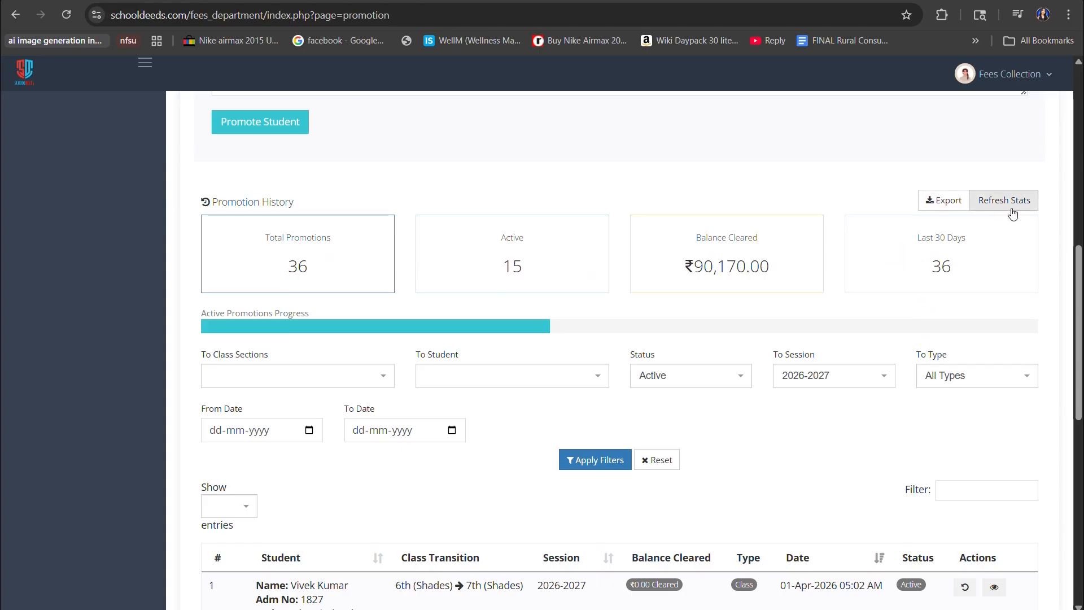
pyautogui.click(323, 379)
pyautogui.click(324, 378)
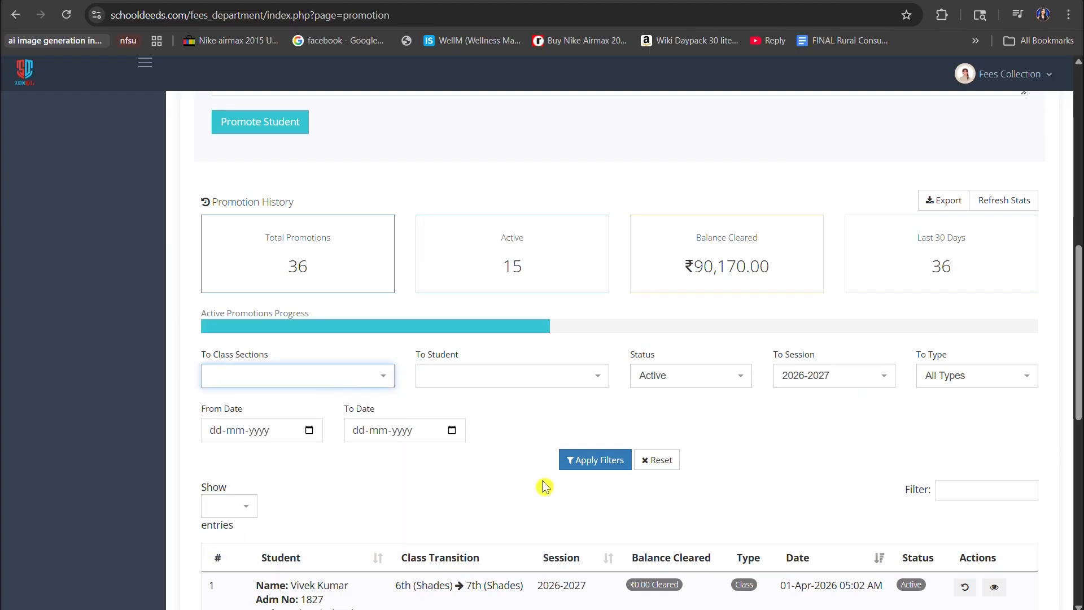
pyautogui.scroll(-1, 544, 484)
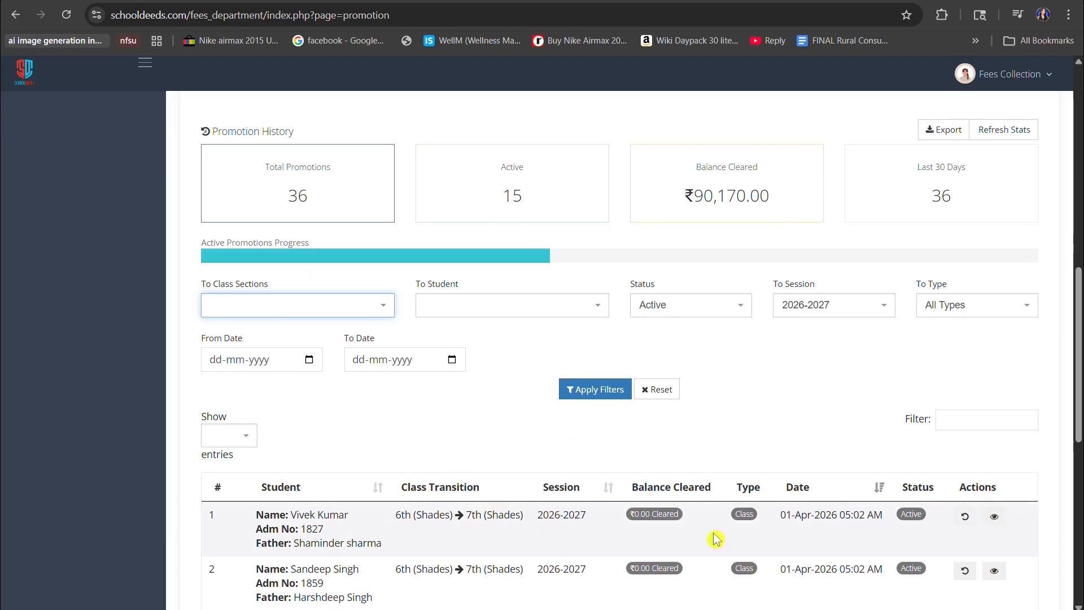
pyautogui.scroll(-1, 663, 412)
pyautogui.scroll(-1, 659, 394)
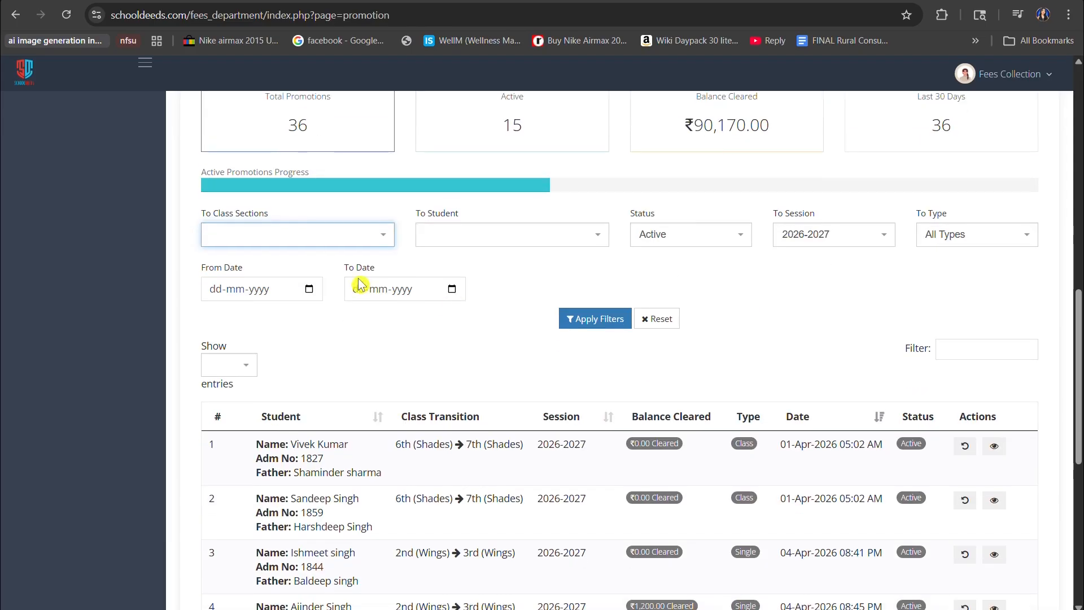
# Step: Filter the promotion history by class 1st (Wings - English) and one of its students, with status Active and session 2026-2027
pyautogui.click(334, 240)
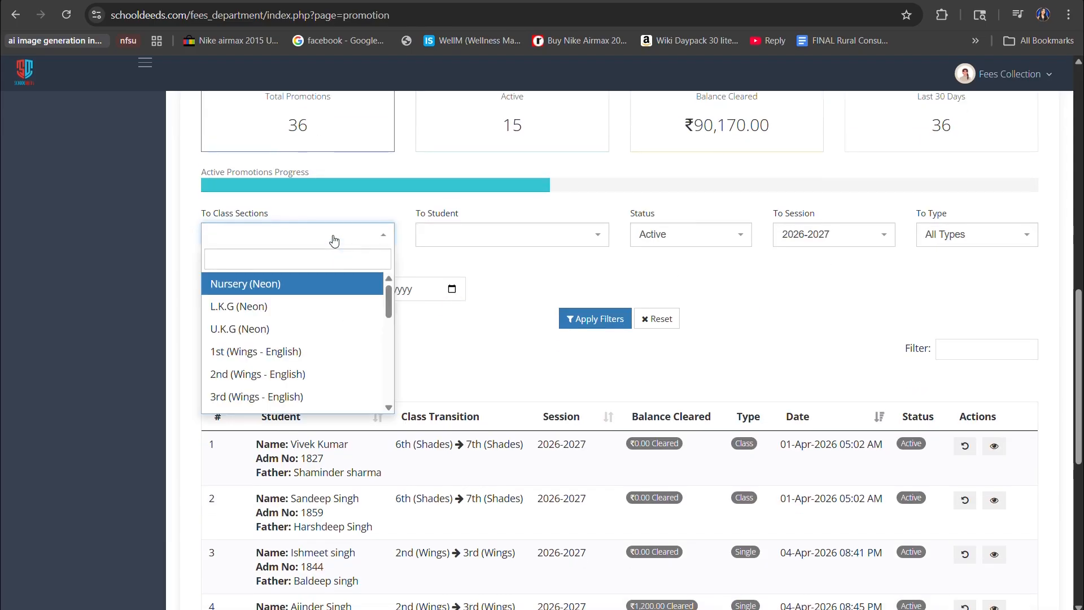
pyautogui.click(329, 353)
pyautogui.click(522, 229)
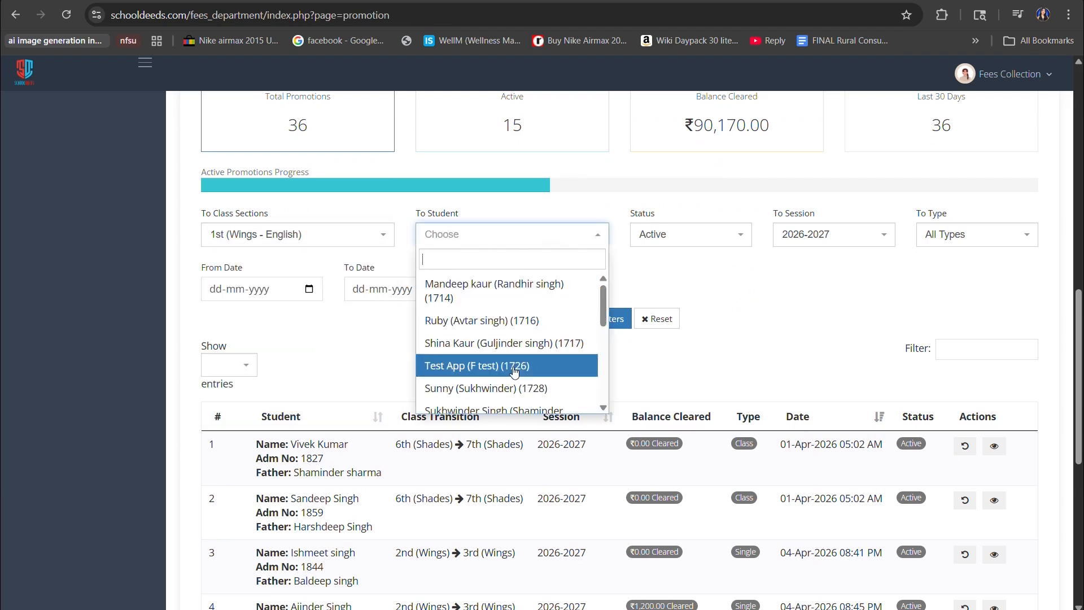
pyautogui.scroll(-2, 514, 350)
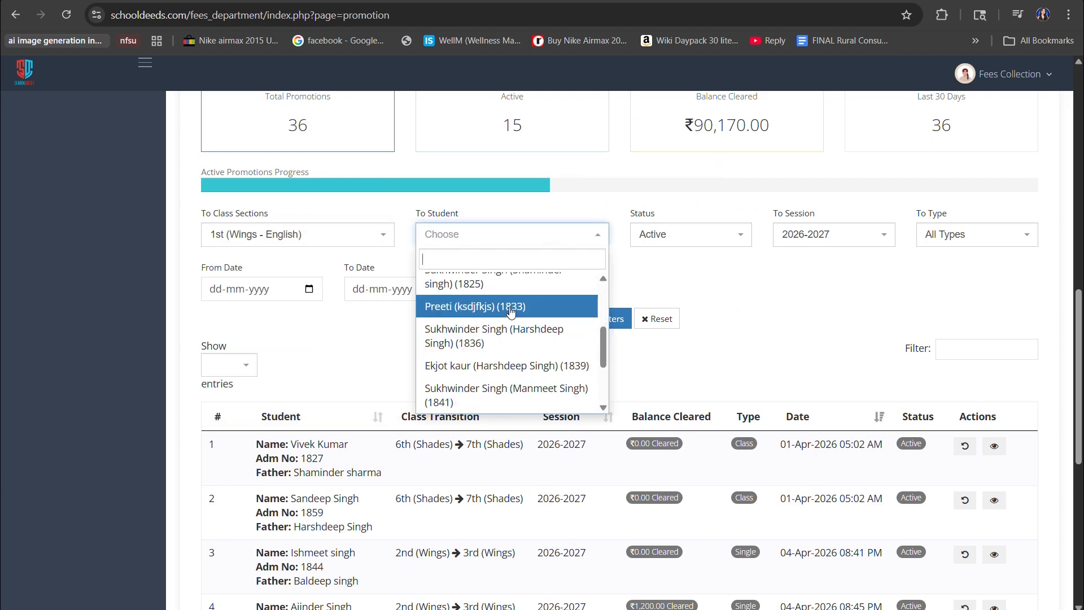
pyautogui.click(511, 343)
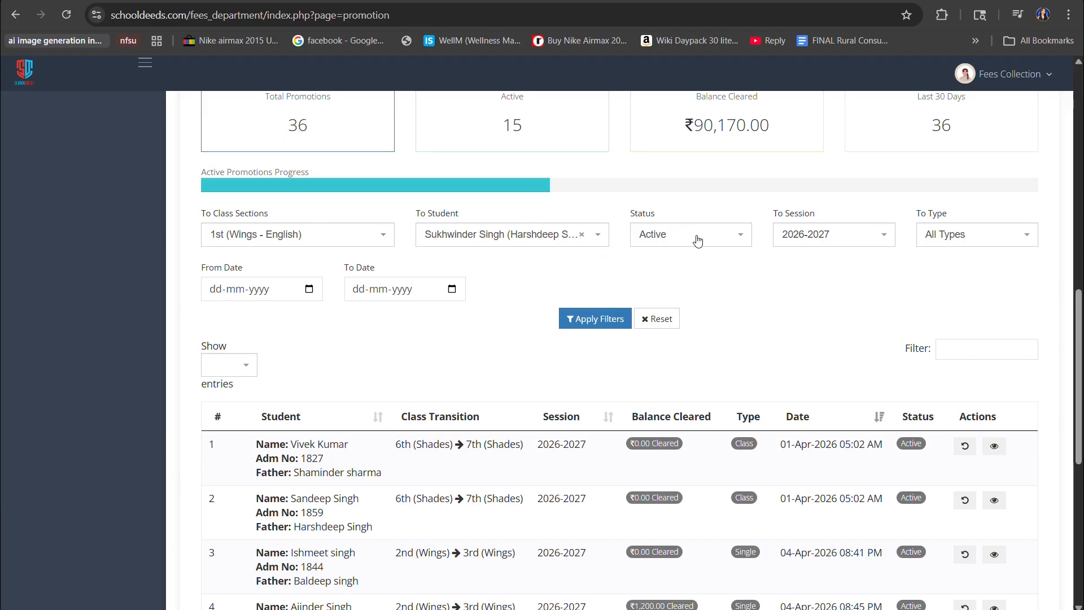
pyautogui.click(609, 325)
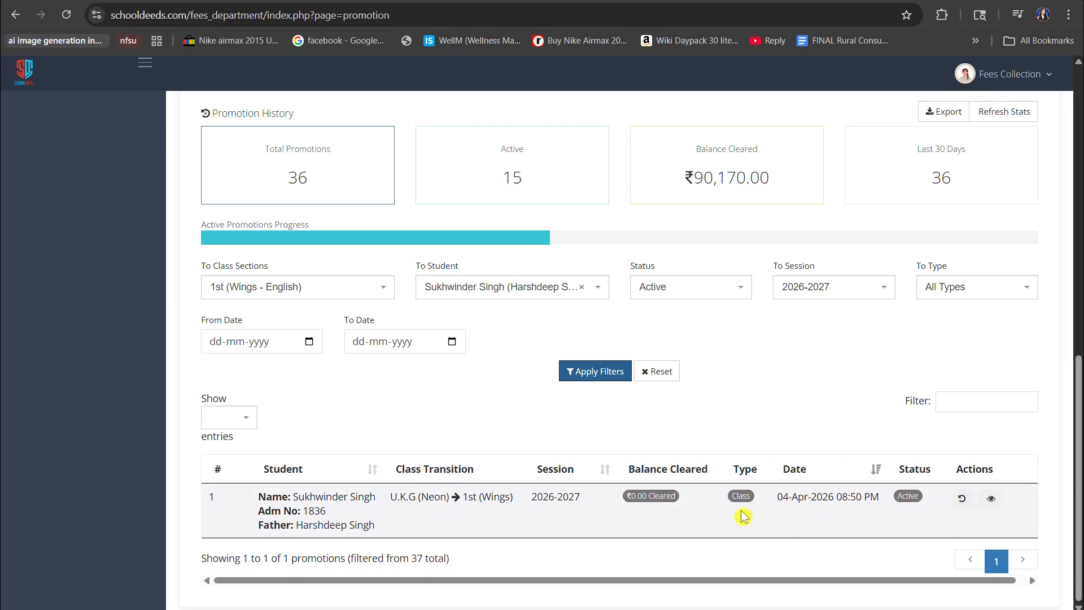
# Step: Revert the fifth listed promotion, 2nd (Wings) to 3rd (Wings), giving "Fees" as the reason
pyautogui.scroll(-7, 743, 517)
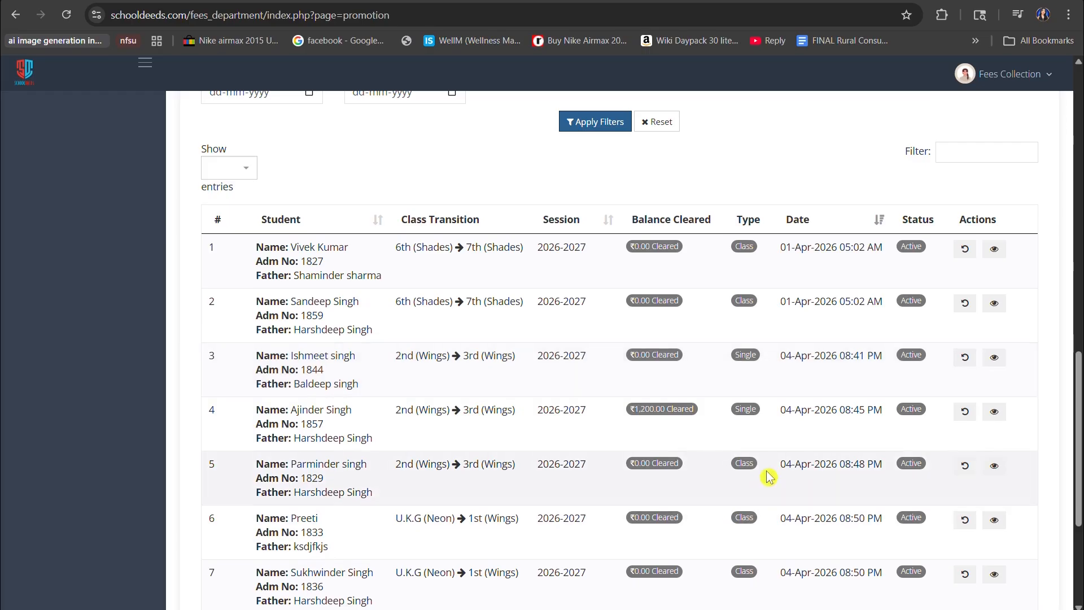
pyautogui.click(965, 329)
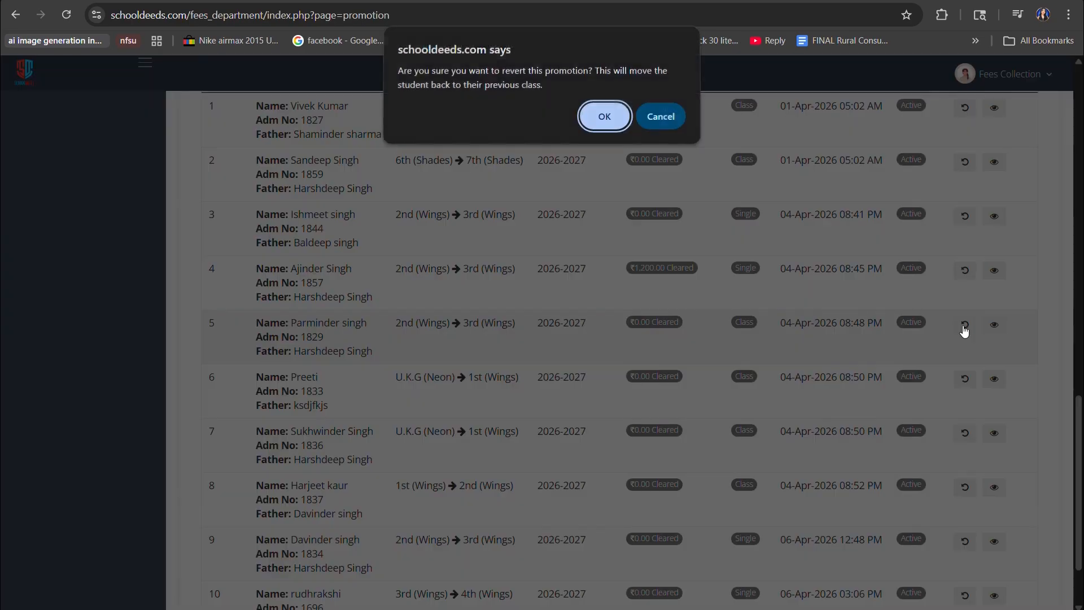
pyautogui.click(606, 119)
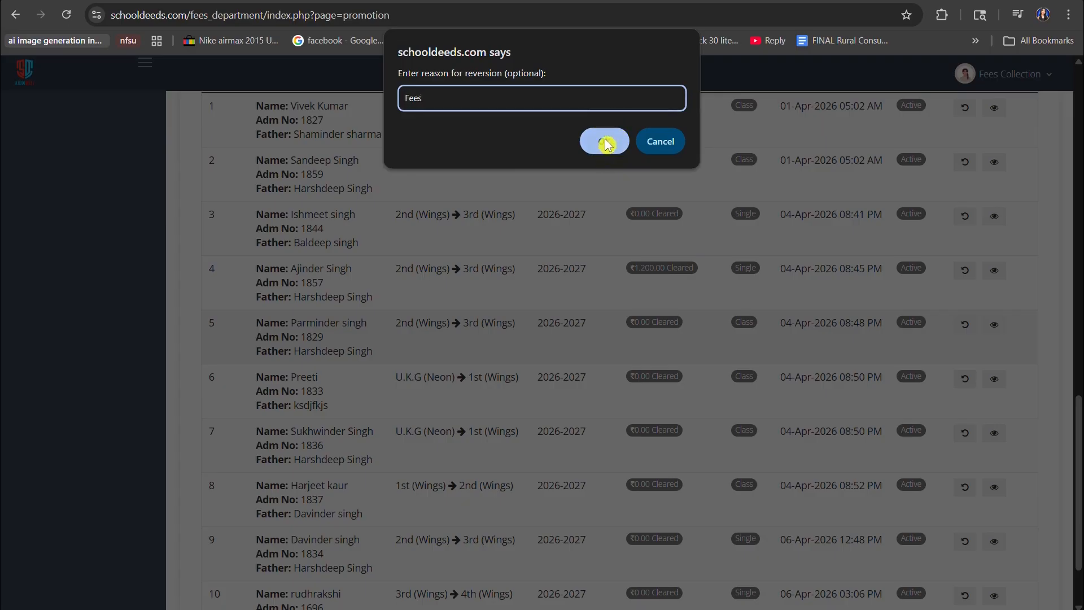
pyautogui.click(606, 142)
pyautogui.click(662, 103)
# Step: Set up a single promotion from 2nd (Wings - English) to the next class for the reverted student, searching the students for "pa"
pyautogui.scroll(15, 700, 304)
pyautogui.click(314, 404)
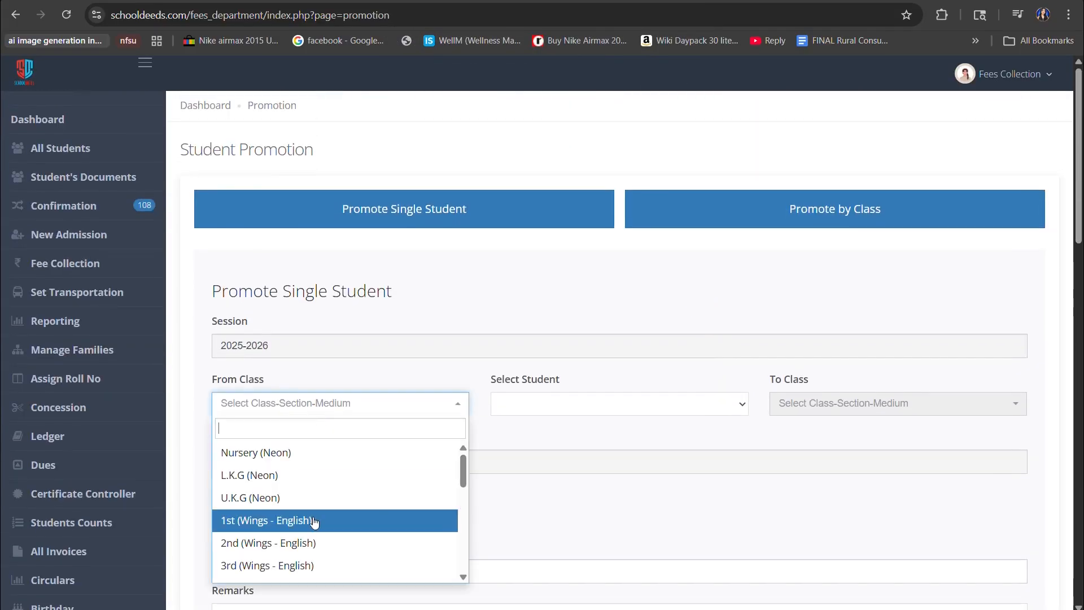
pyautogui.click(315, 545)
pyautogui.click(712, 404)
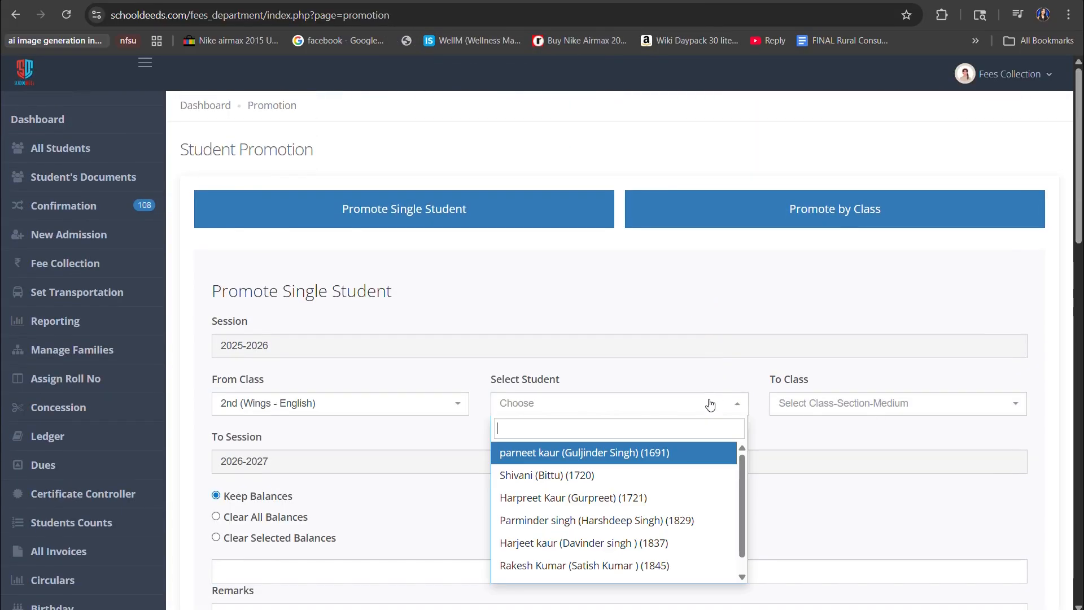
pyautogui.write('pa')
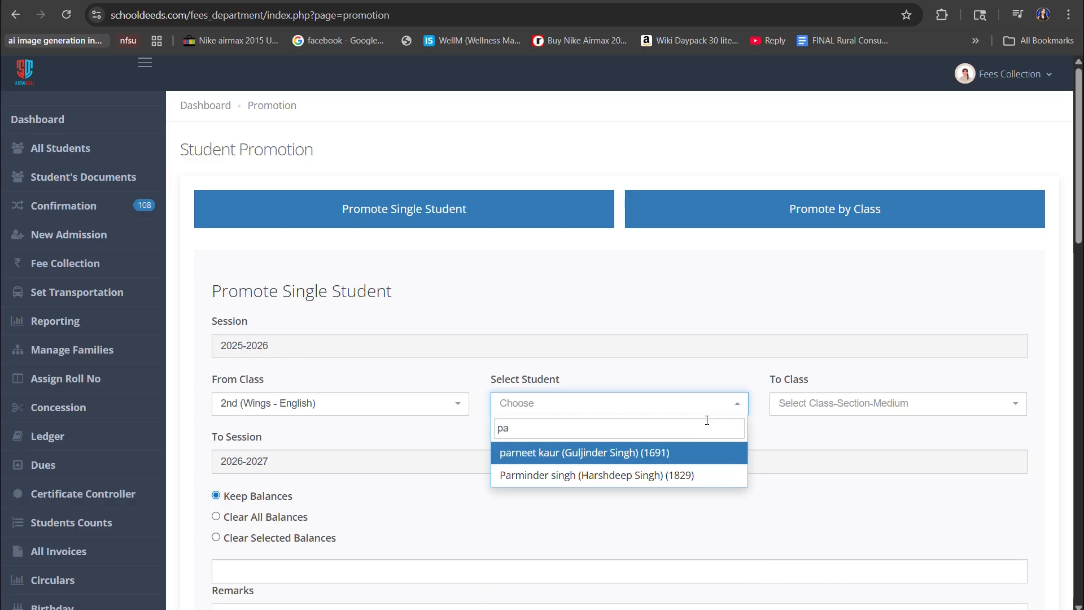
pyautogui.click(704, 476)
pyautogui.click(836, 403)
pyautogui.click(822, 450)
# Step: View the details of the 1st Wings to 2nd Wings promotion dated 04-Apr-2026 08:52 PM, including its student information and audit history
pyautogui.scroll(-10, 404, 354)
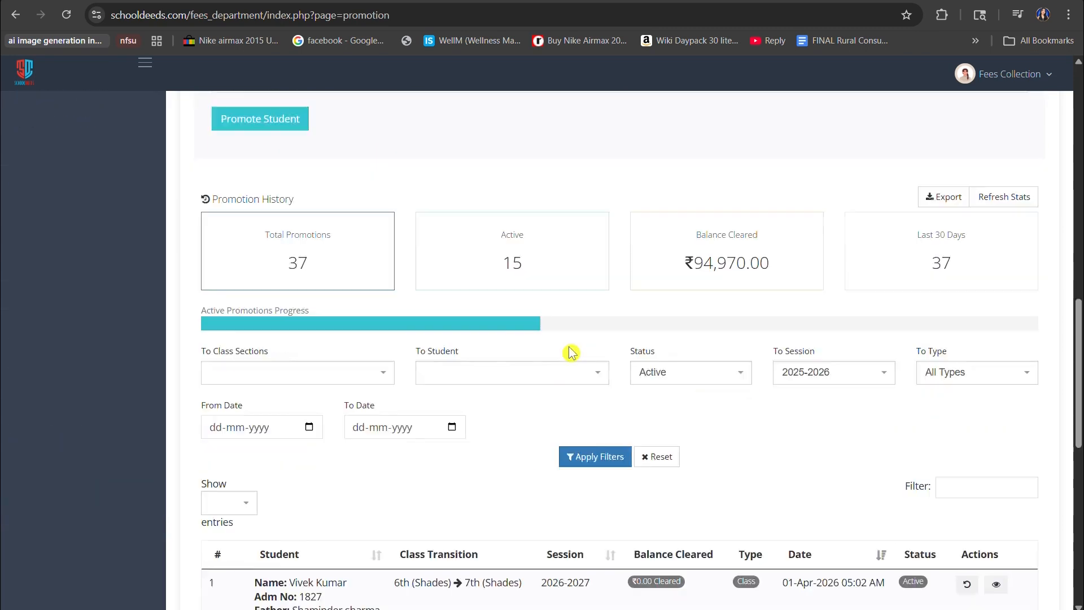
pyautogui.scroll(-10, 571, 353)
pyautogui.click(996, 361)
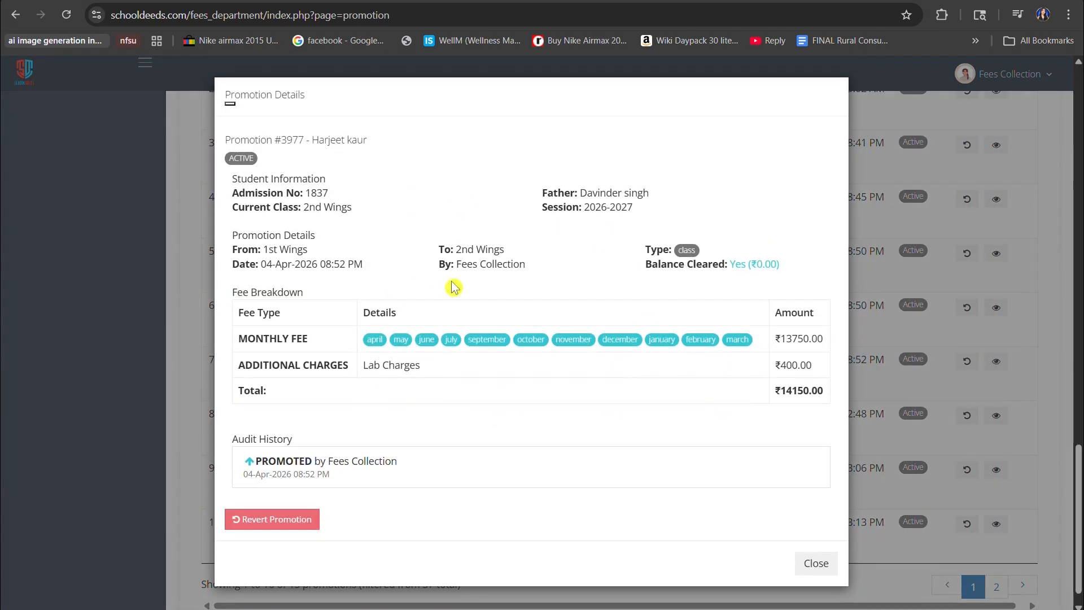
pyautogui.moveTo(234, 184); pyautogui.dragTo(366, 265)
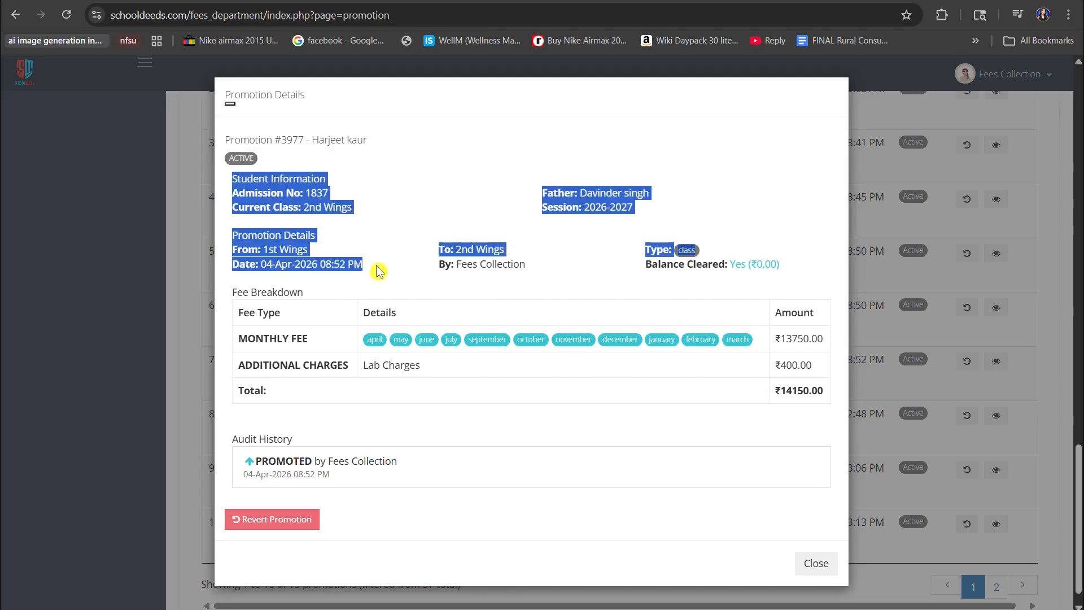
pyautogui.click(352, 477)
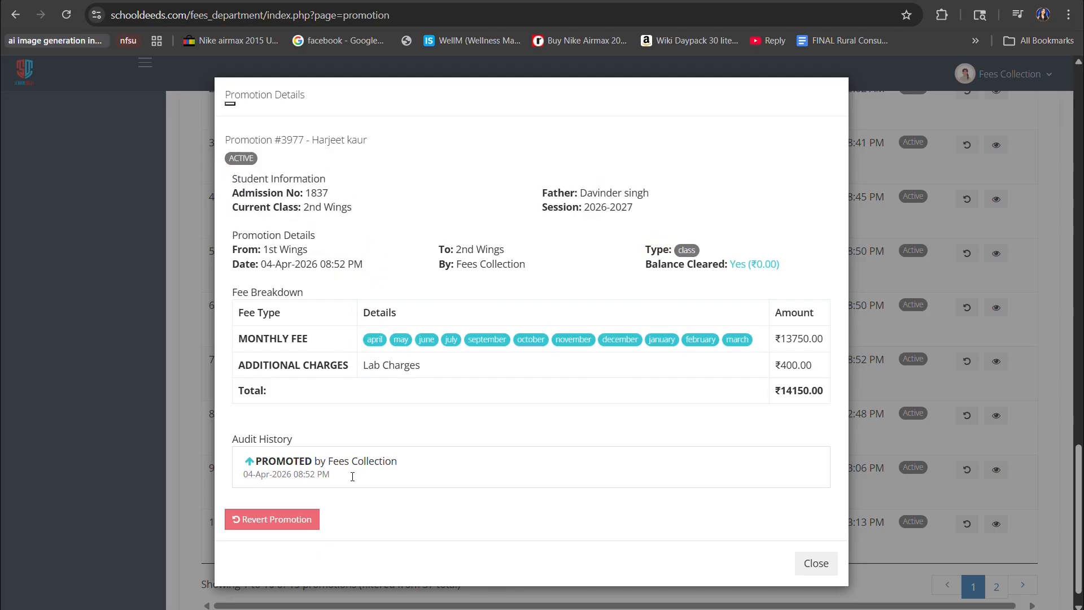
pyautogui.moveTo(418, 469); pyautogui.dragTo(331, 462)
pyautogui.click(408, 461)
pyautogui.click(965, 385)
# Step: Switch to promoting by class and list the students that can be skipped for 6th (Shades - English) to 7th (Shades - English)
pyautogui.scroll(15, 841, 334)
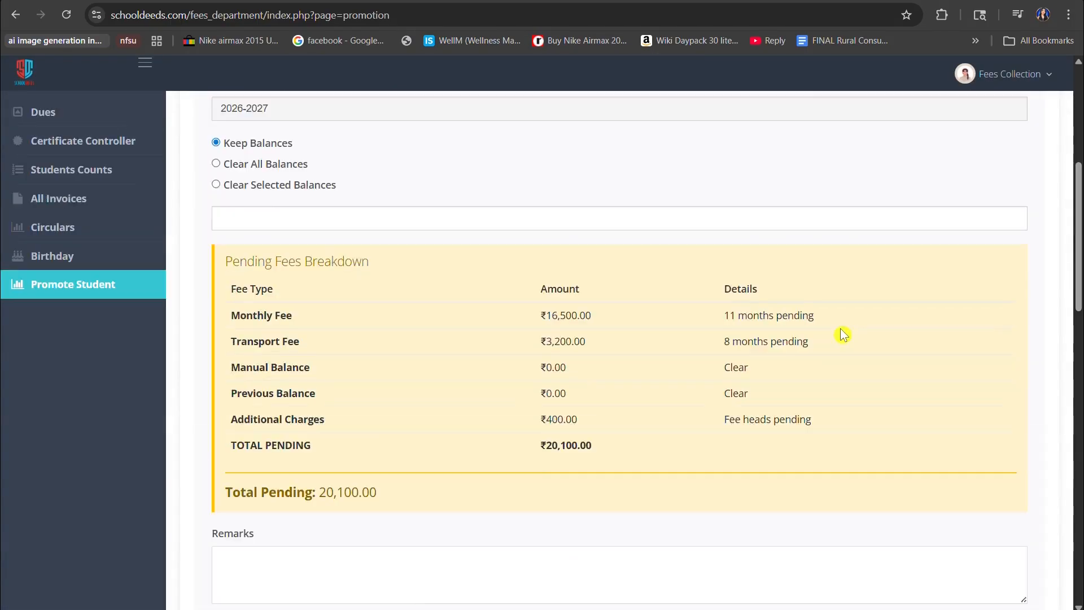
pyautogui.click(850, 209)
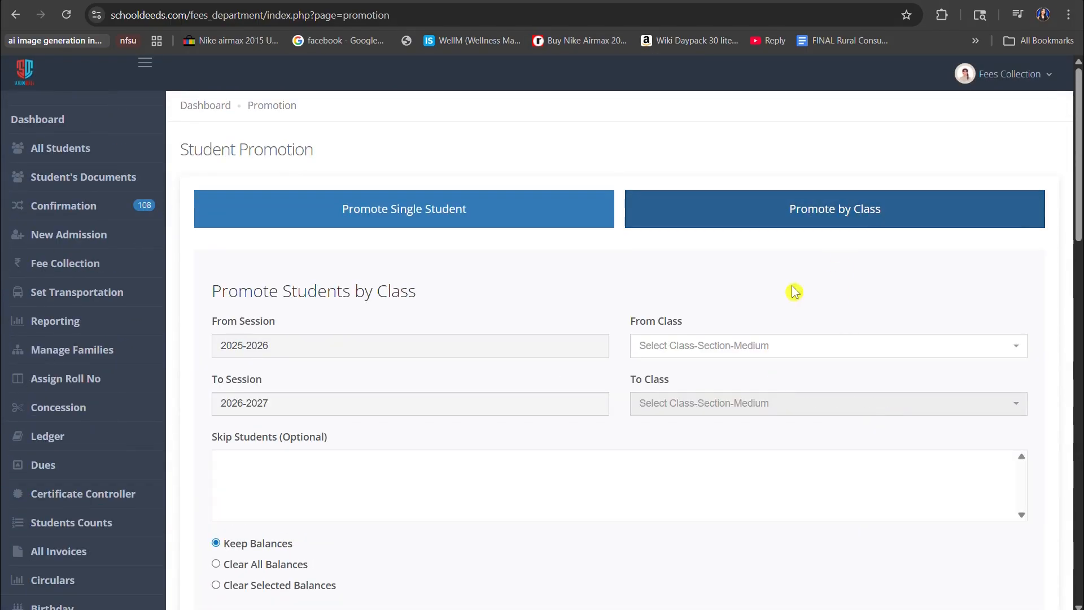
pyautogui.scroll(-1, 592, 346)
pyautogui.scroll(-2, 591, 346)
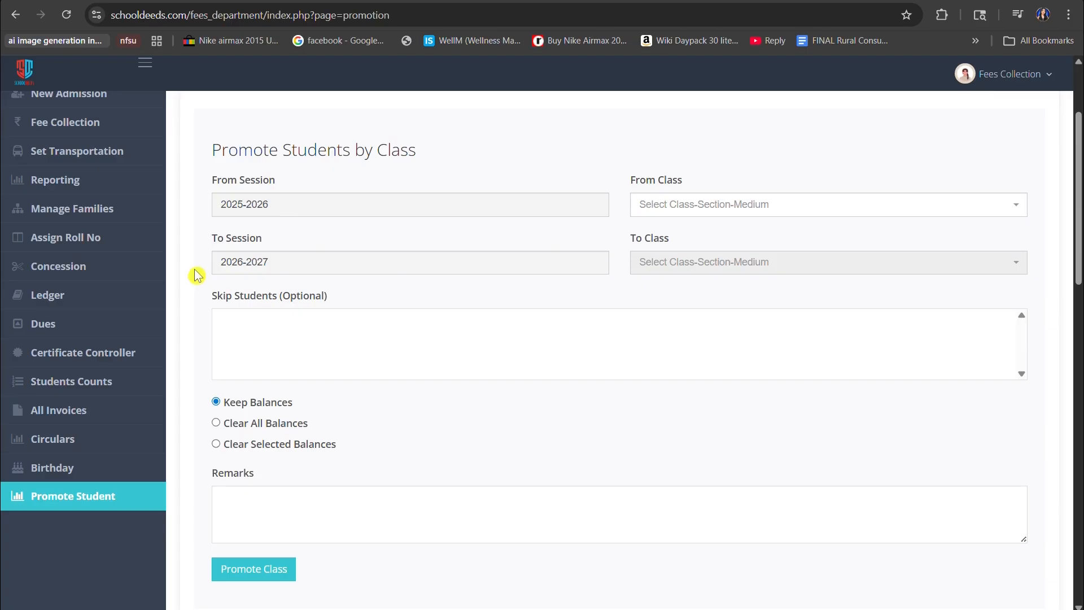
pyautogui.click(455, 327)
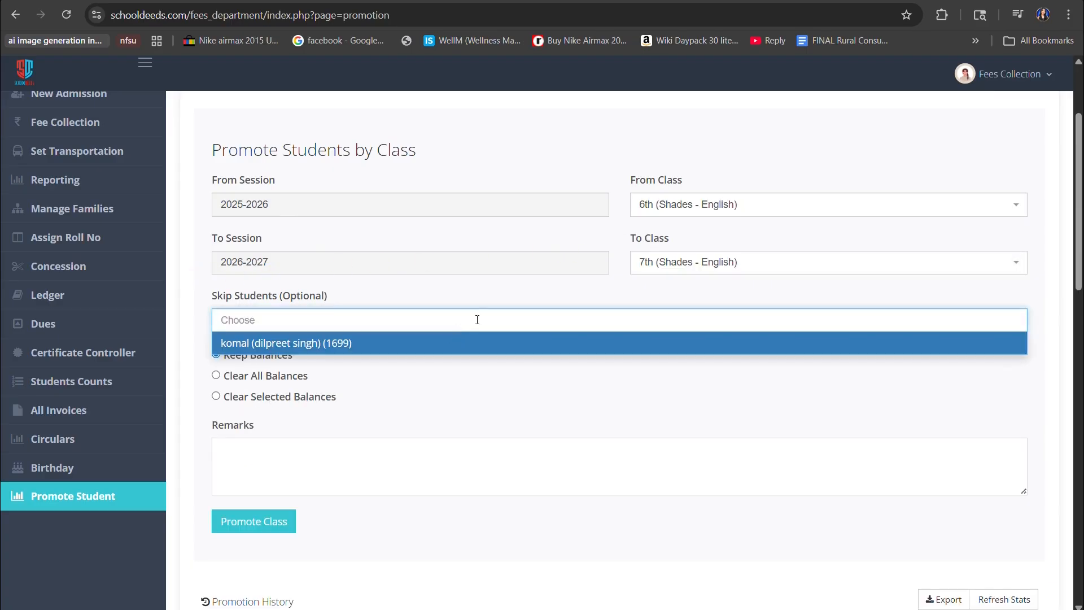
# Step: Change the class promotion to run from U.K.G (Neon) to 1st (Wings - English)
pyautogui.click(734, 204)
pyautogui.scroll(3, 697, 302)
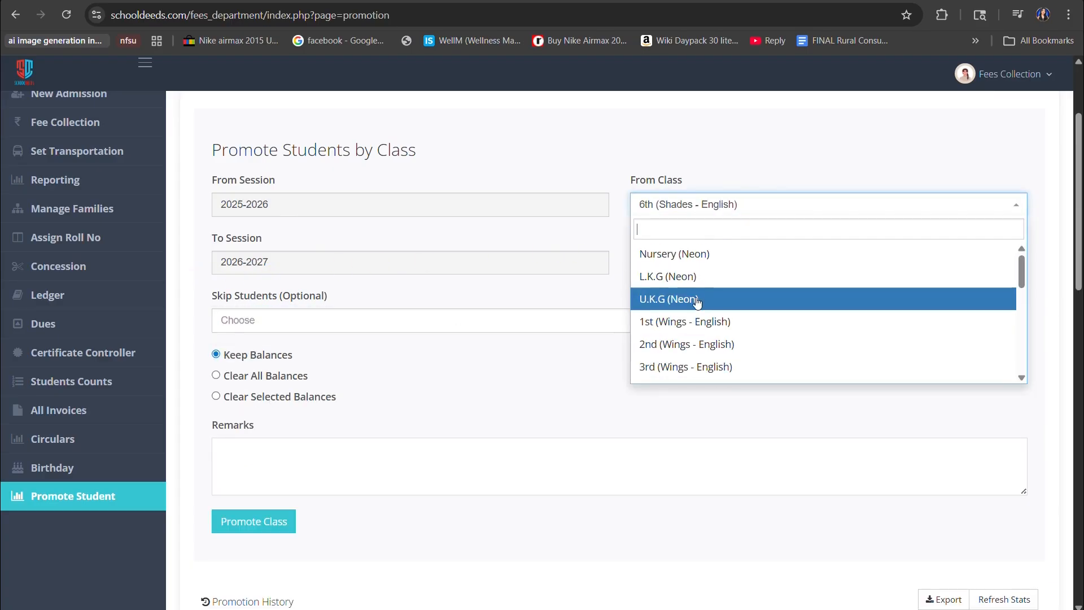
pyautogui.click(698, 299)
pyautogui.click(699, 263)
pyautogui.click(699, 310)
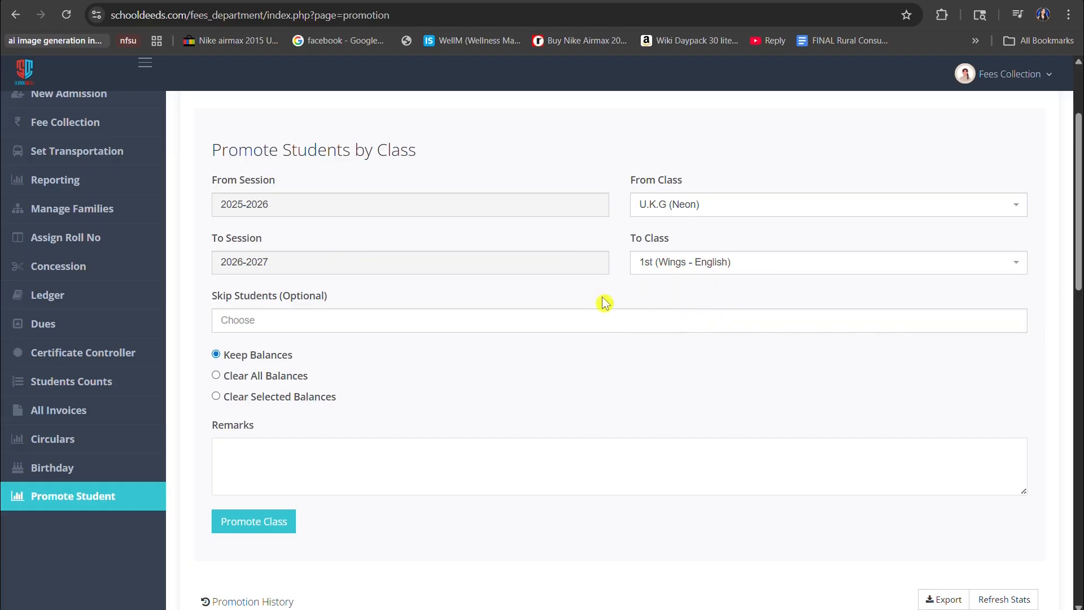
# Step: Add two students to the skip list of the U.K.G (Neon) class promotion
pyautogui.click(449, 318)
pyautogui.click(410, 395)
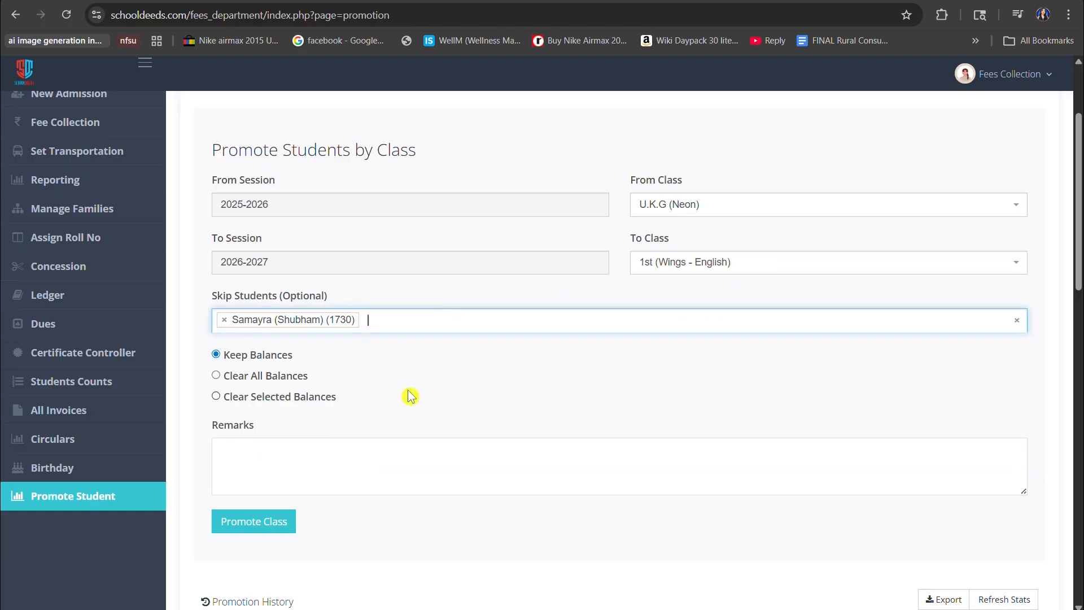
pyautogui.click(416, 318)
pyautogui.click(432, 433)
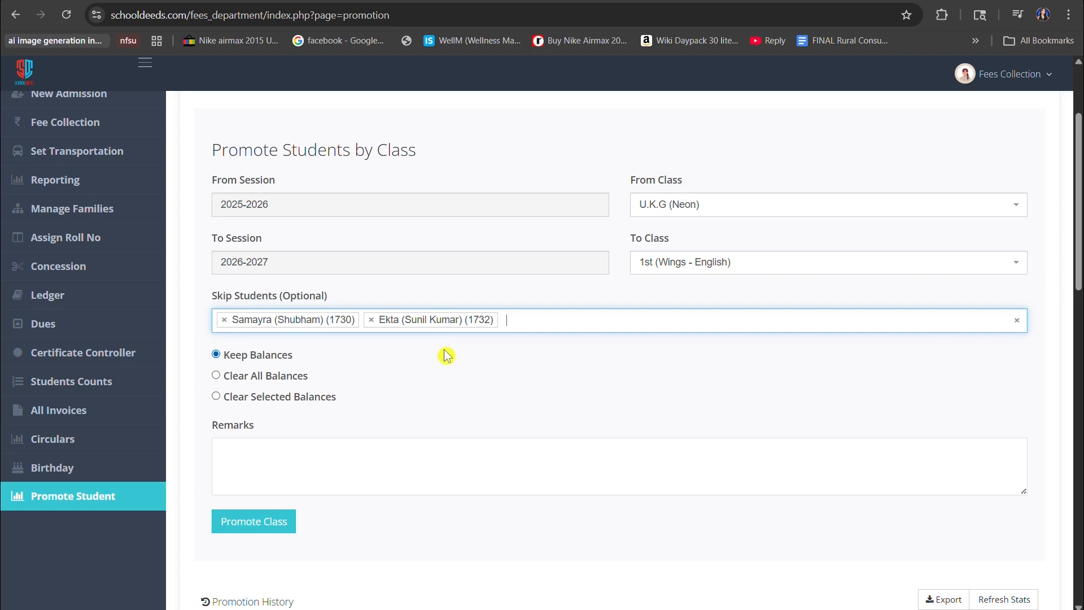
# Step: Promote the U.K.G (Neon) class with balances kept and the remark "Keep Balances", and acknowledge the completion message
pyautogui.click(269, 356)
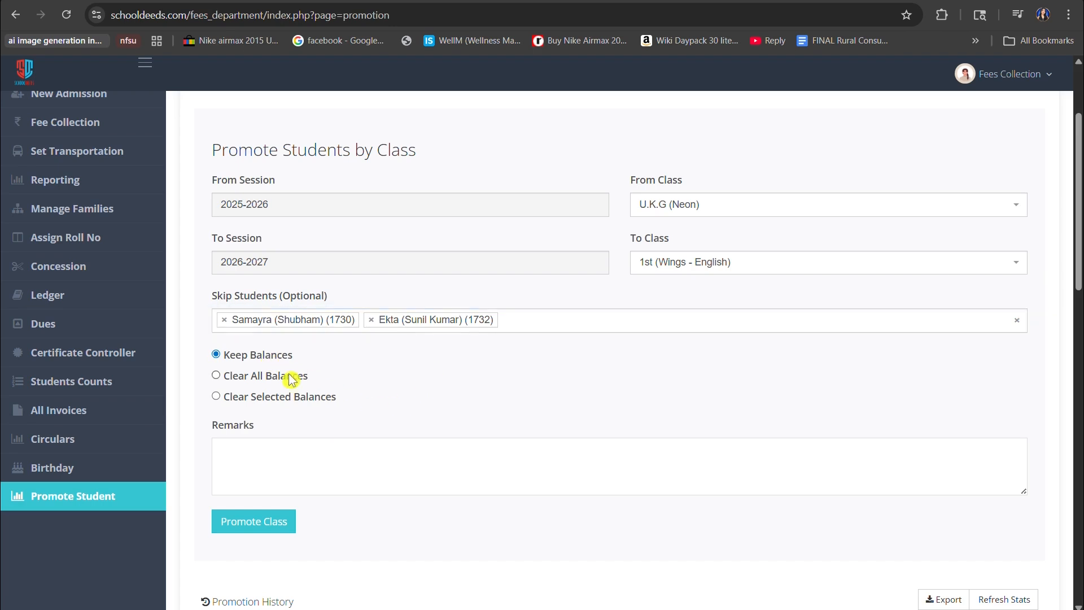
pyautogui.moveTo(292, 354); pyautogui.dragTo(218, 355)
pyautogui.hotkey('ctrl', 'c')
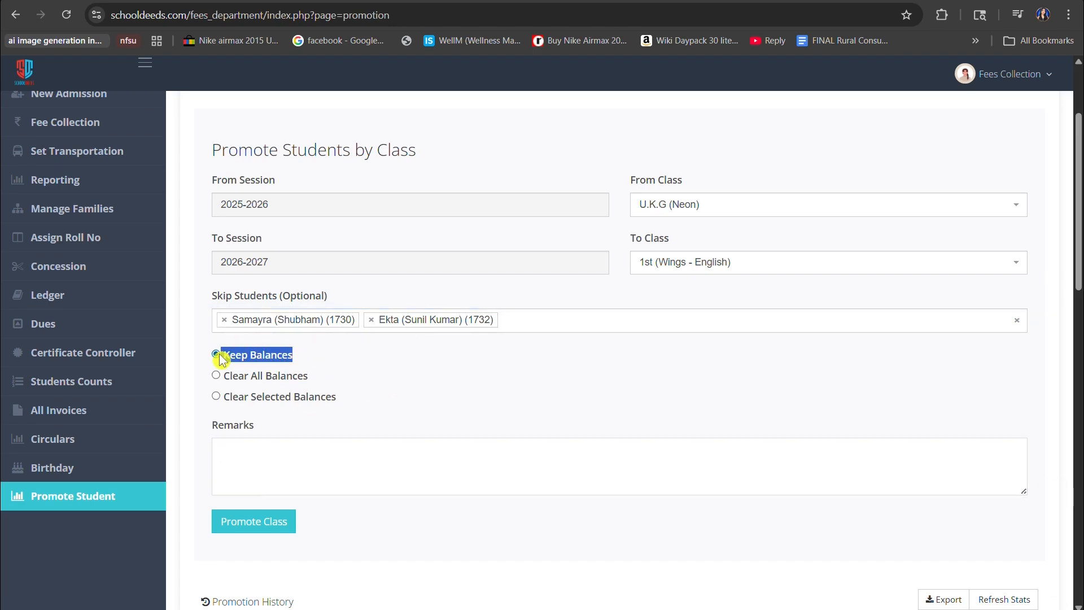
pyautogui.click(331, 464)
pyautogui.hotkey('ctrl', 'v')
pyautogui.click(259, 525)
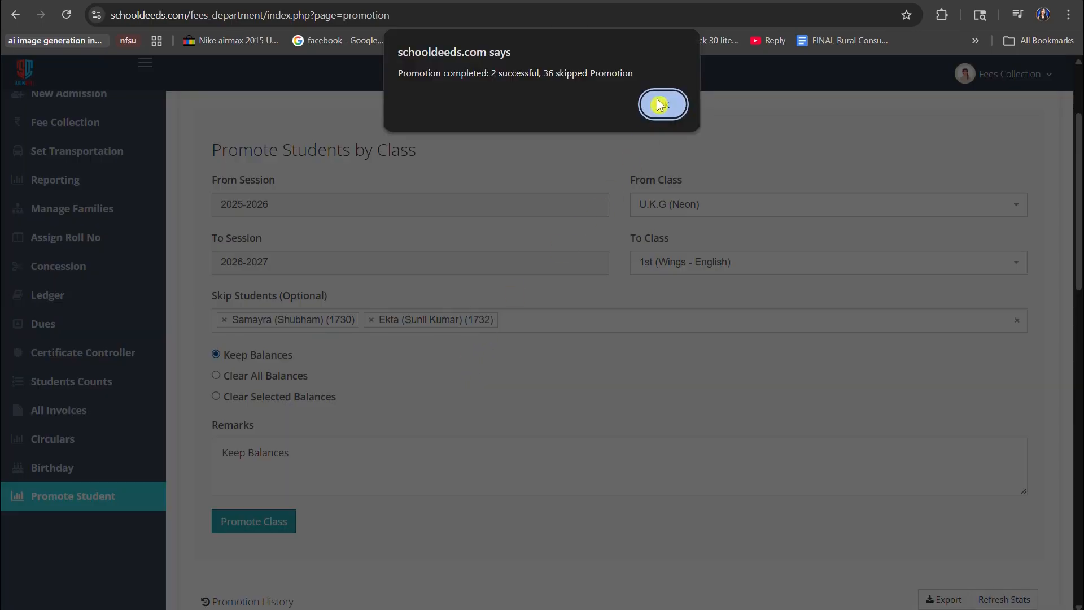
pyautogui.moveTo(652, 75); pyautogui.dragTo(517, 77)
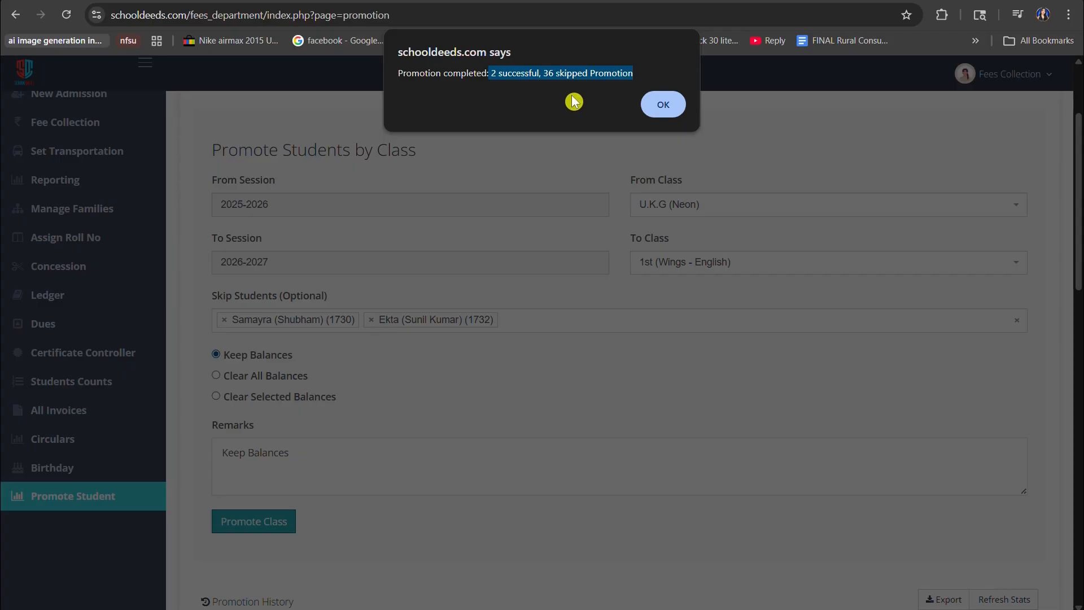
pyautogui.click(664, 105)
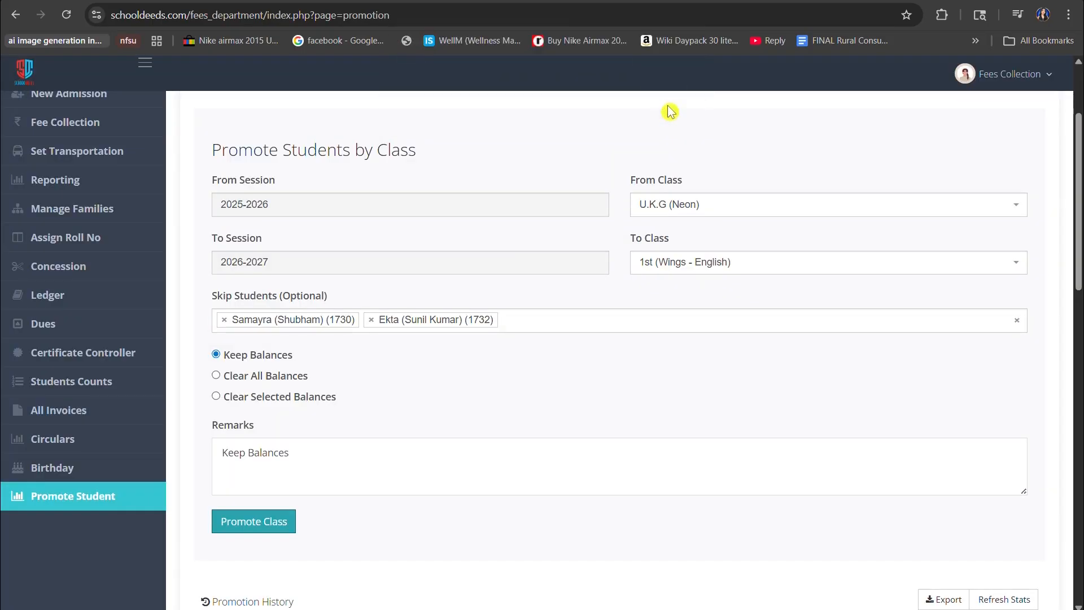
# Step: Change the class promotion to run from 1st (Wings - English) to 2nd (Wings - English)
pyautogui.click(722, 219)
pyautogui.scroll(-4, 709, 285)
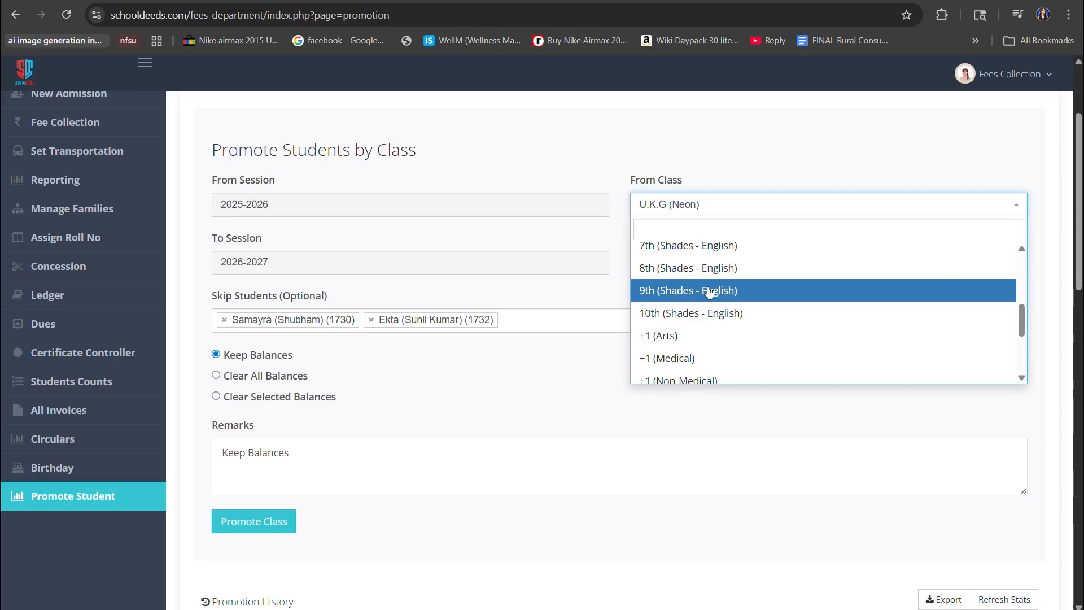
pyautogui.scroll(4, 700, 268)
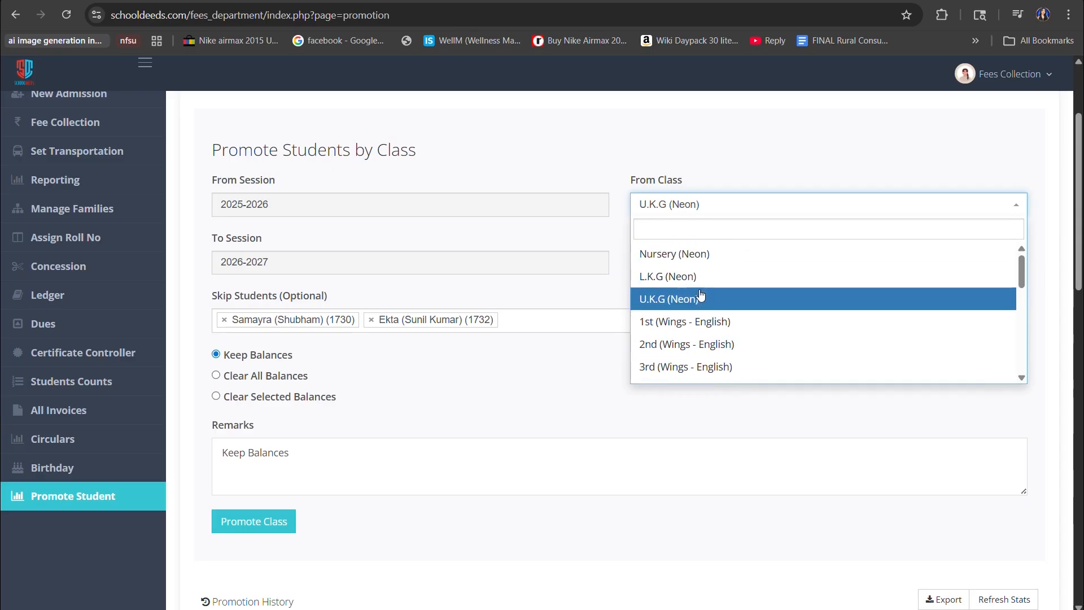
pyautogui.click(710, 321)
pyautogui.click(718, 255)
pyautogui.click(718, 310)
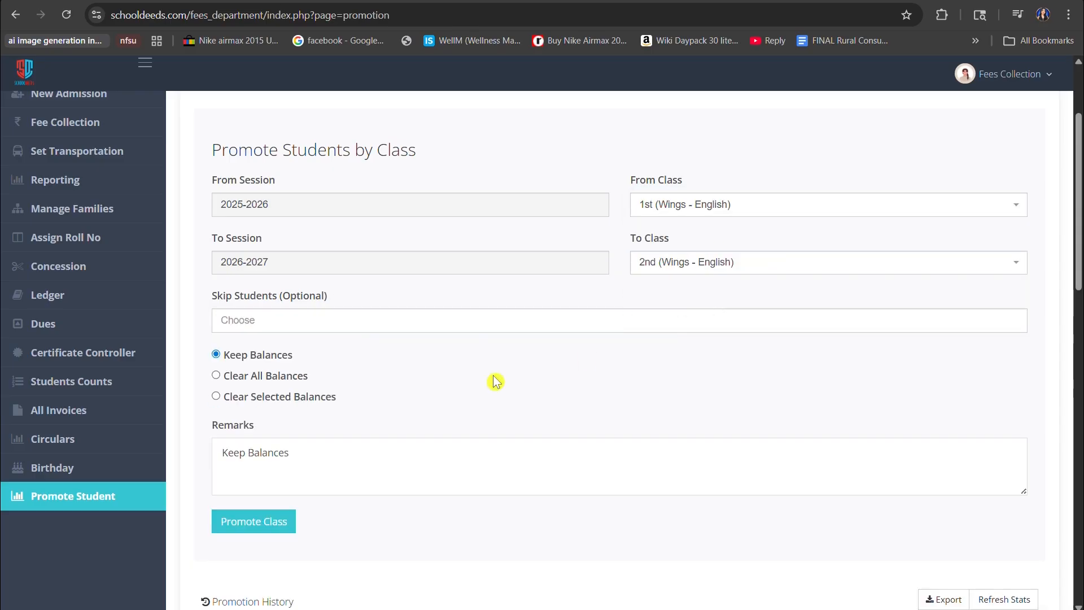
# Step: Promote the 1st (Wings - English) class, skipping one student and clearing all balances, with the remark "Clear All Balances"
pyautogui.click(295, 315)
pyautogui.scroll(-5, 335, 400)
pyautogui.click(333, 364)
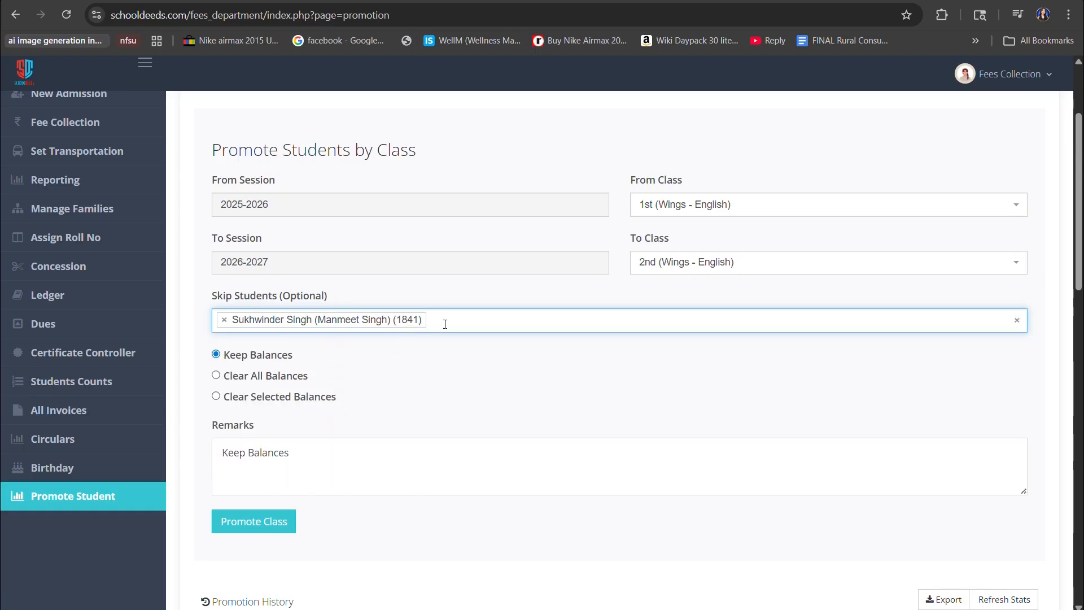
pyautogui.click(305, 376)
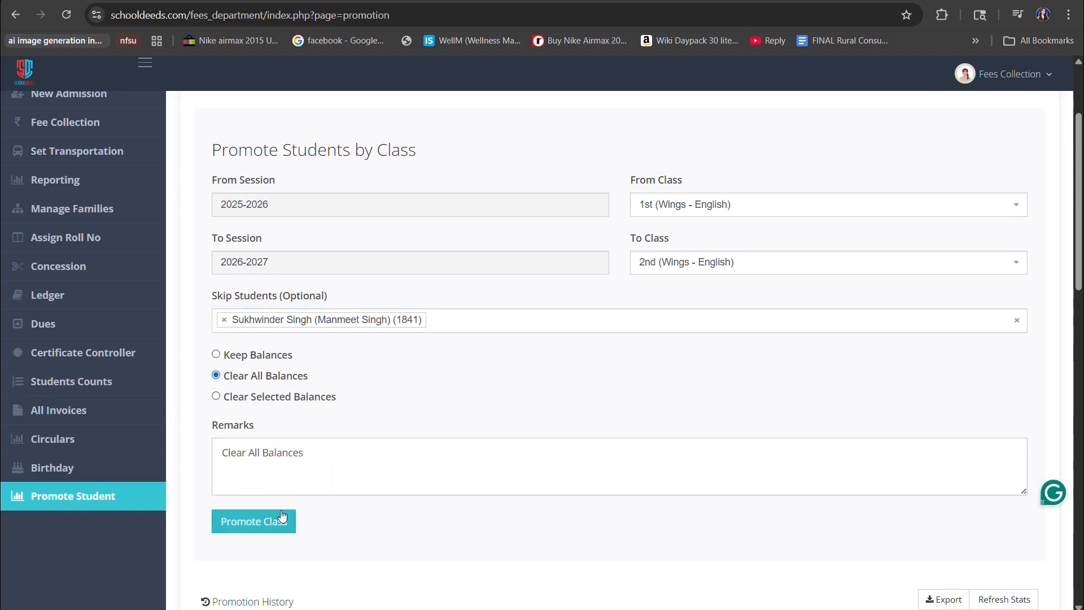
pyautogui.click(283, 516)
pyautogui.moveTo(491, 75); pyautogui.dragTo(628, 75)
pyautogui.click(663, 104)
# Step: Change the class promotion to run from 3rd (Wings - English) to 4th (Wings - English)
pyautogui.click(717, 203)
pyautogui.click(717, 365)
pyautogui.click(722, 261)
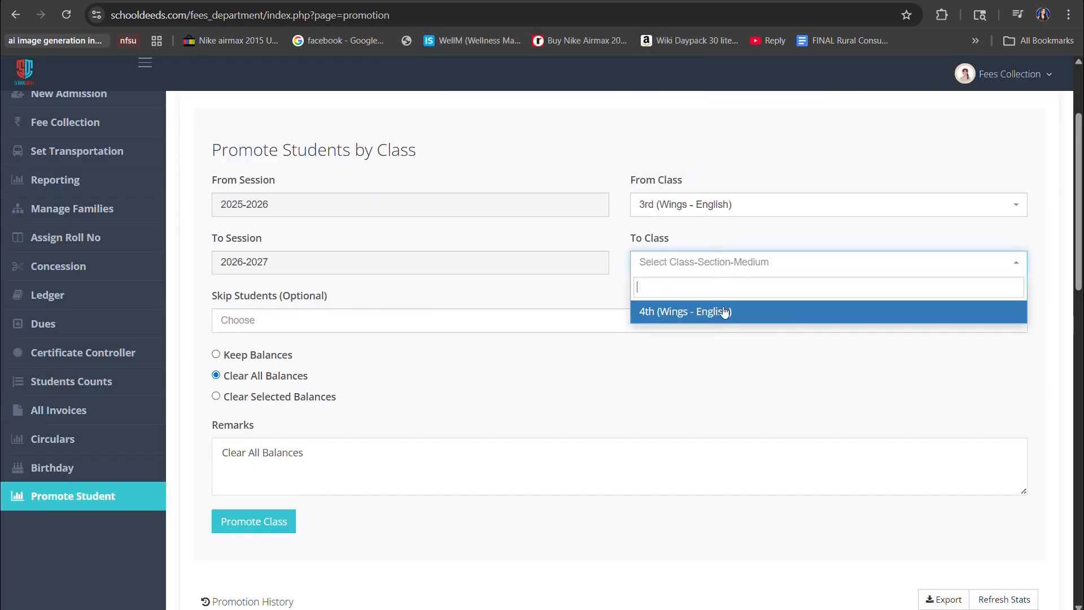
pyautogui.click(725, 312)
# Step: Add three students to the skip list of the 3rd (Wings - English) class promotion
pyautogui.click(564, 326)
pyautogui.scroll(-3, 406, 384)
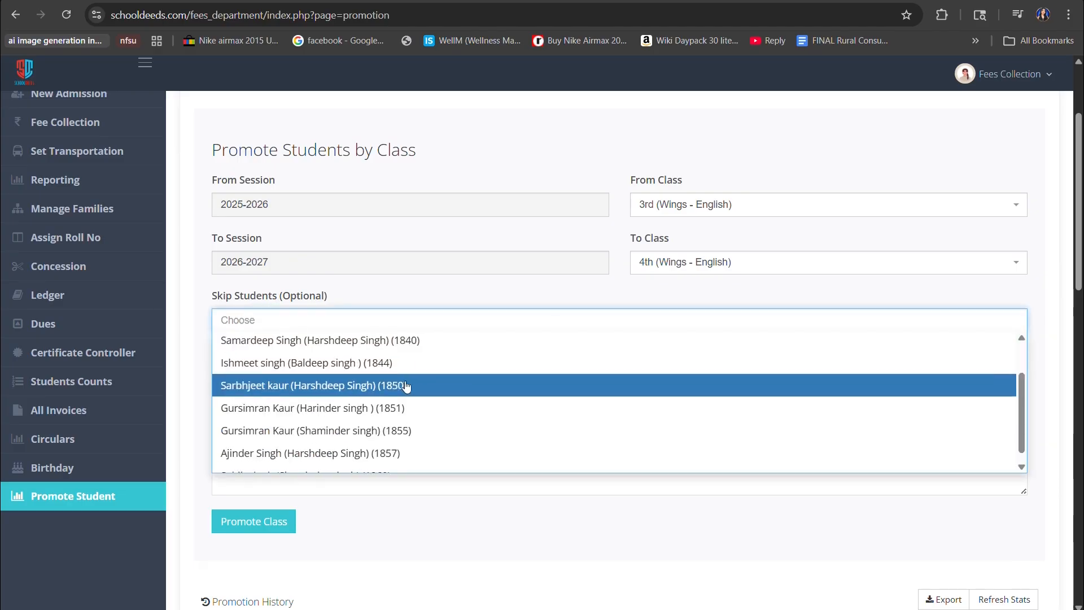
pyautogui.click(399, 389)
pyautogui.click(430, 330)
pyautogui.scroll(-2, 445, 418)
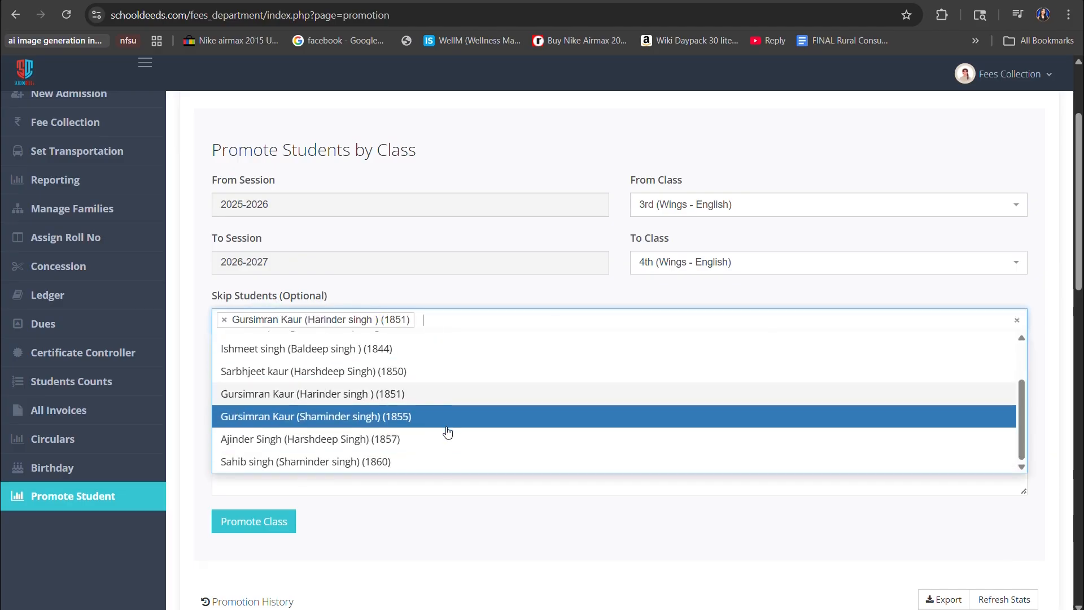
pyautogui.click(446, 415)
pyautogui.click(667, 321)
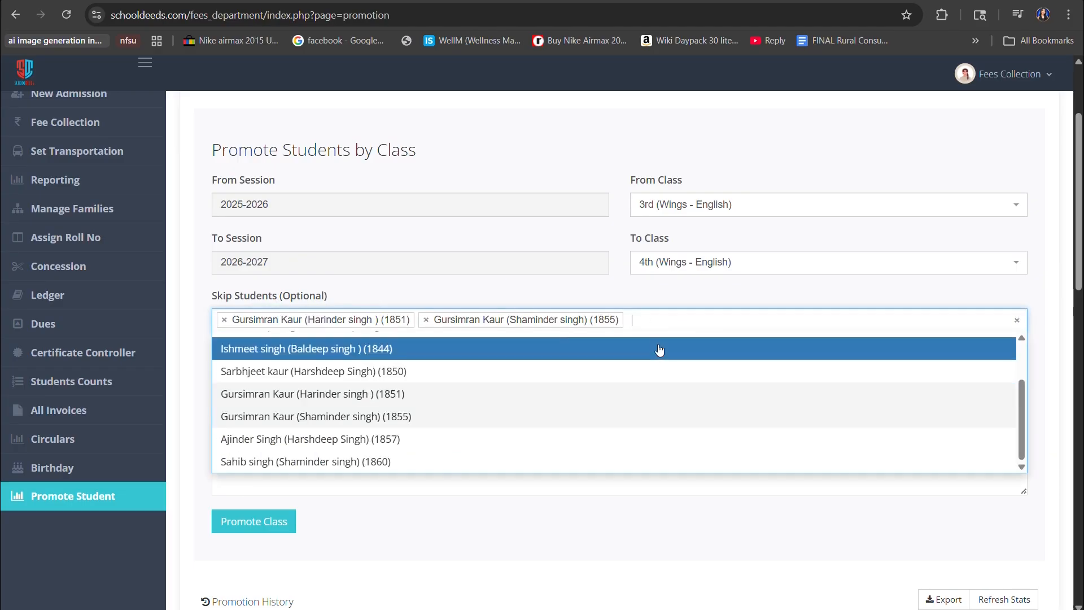
pyautogui.click(625, 363)
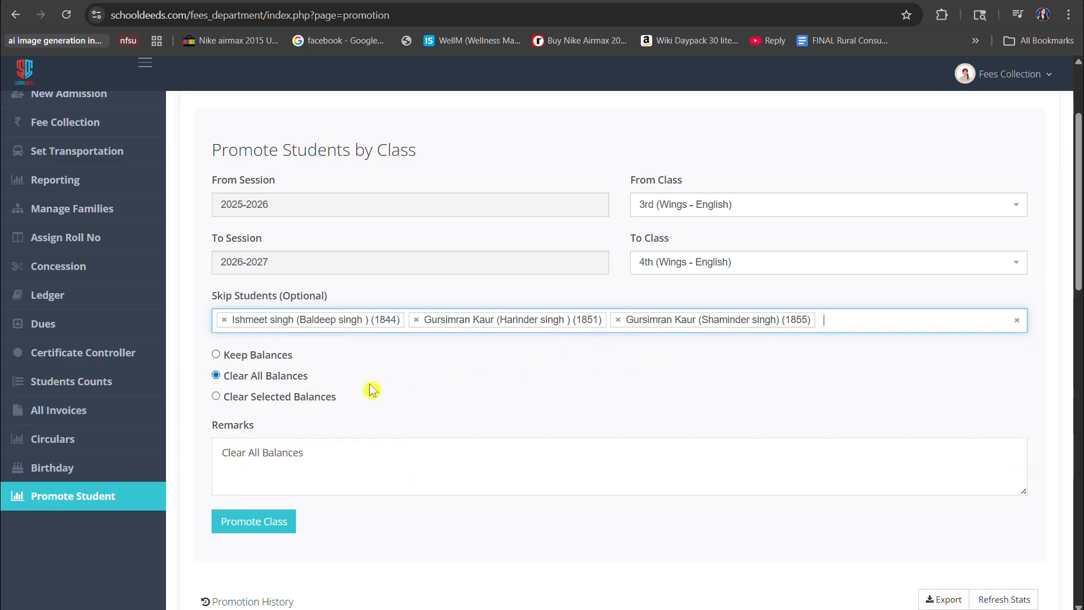
# Step: Promote the 3rd (Wings - English) class, clearing only the Transport Balance, with the remark "Clear Selected Balances"
pyautogui.click(310, 396)
pyautogui.scroll(-1, 312, 384)
pyautogui.click(313, 370)
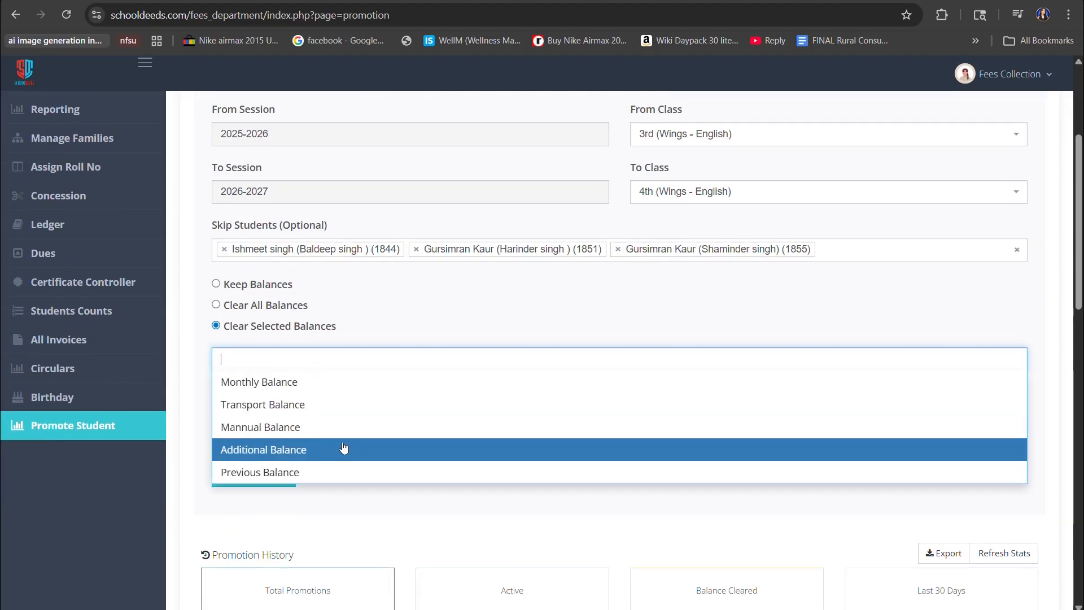
pyautogui.click(334, 405)
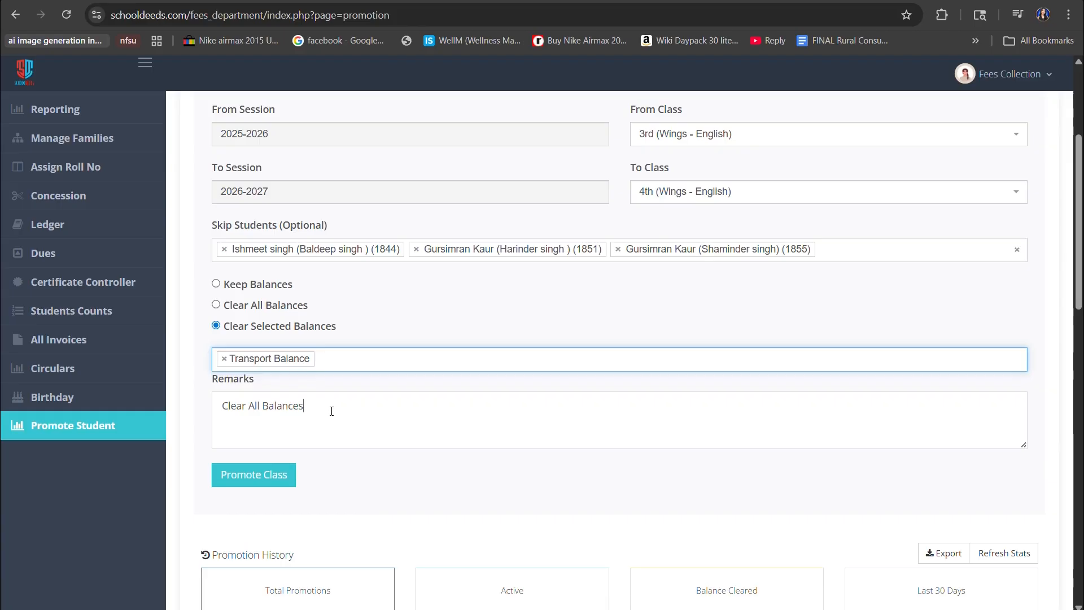
pyautogui.click(273, 475)
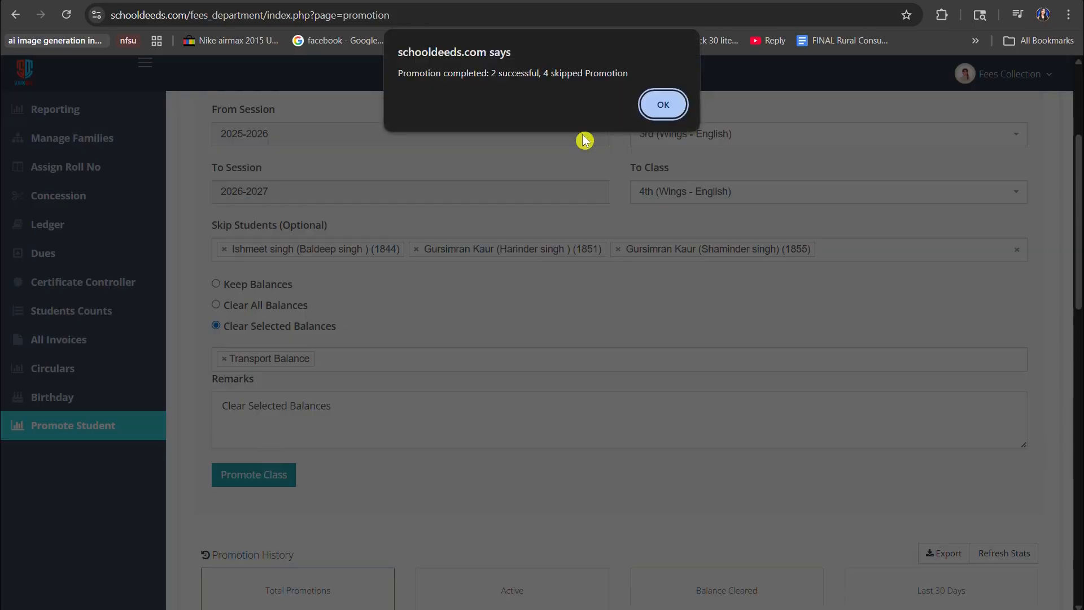
pyautogui.click(659, 108)
# Step: Filter the promotion history to one student promoted to 1st (Wings - English) in session 2026-2027
pyautogui.scroll(-5, 552, 286)
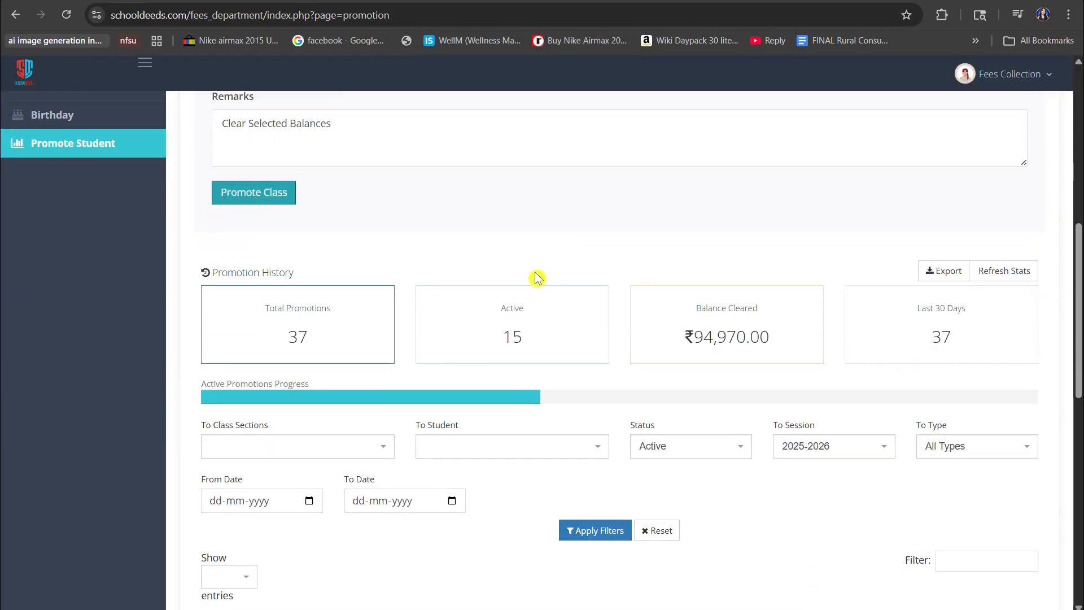
pyautogui.scroll(-1, 394, 298)
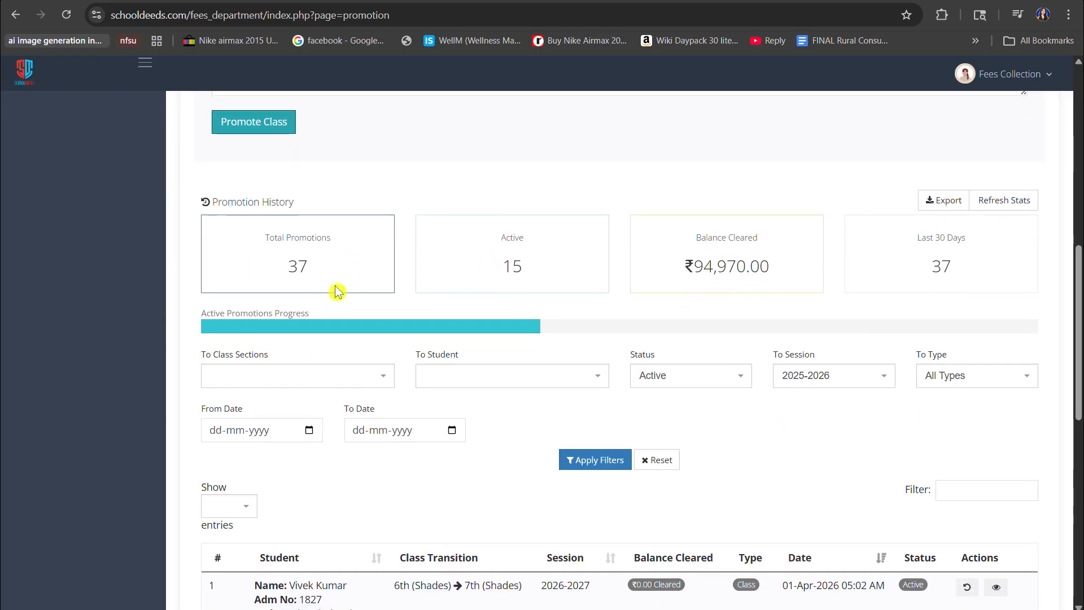
pyautogui.scroll(-2, 872, 394)
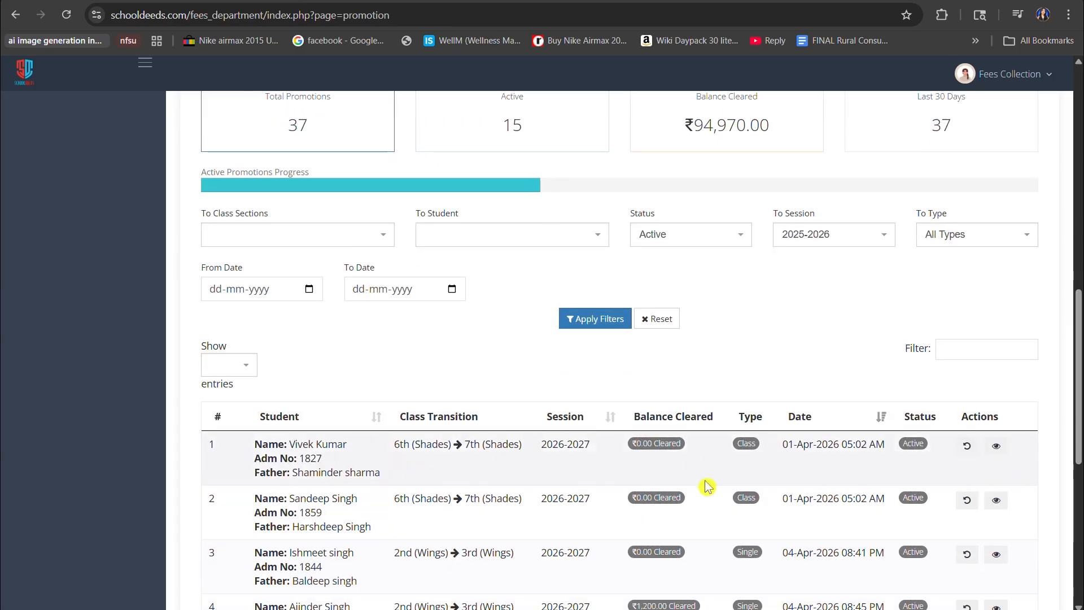
pyautogui.click(327, 244)
pyautogui.click(323, 349)
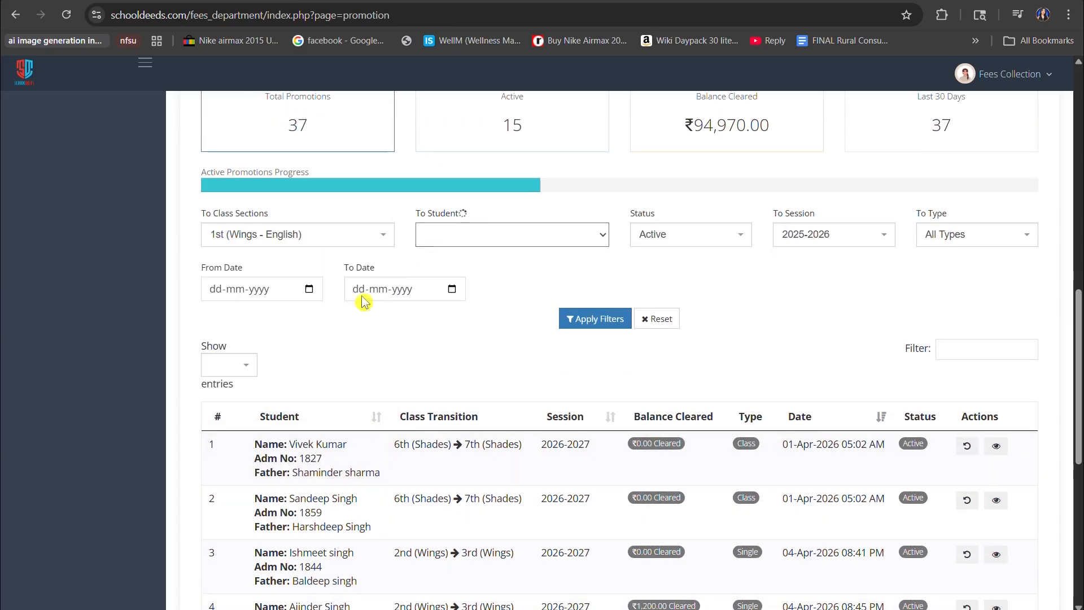
pyautogui.click(496, 240)
pyautogui.scroll(-3, 485, 316)
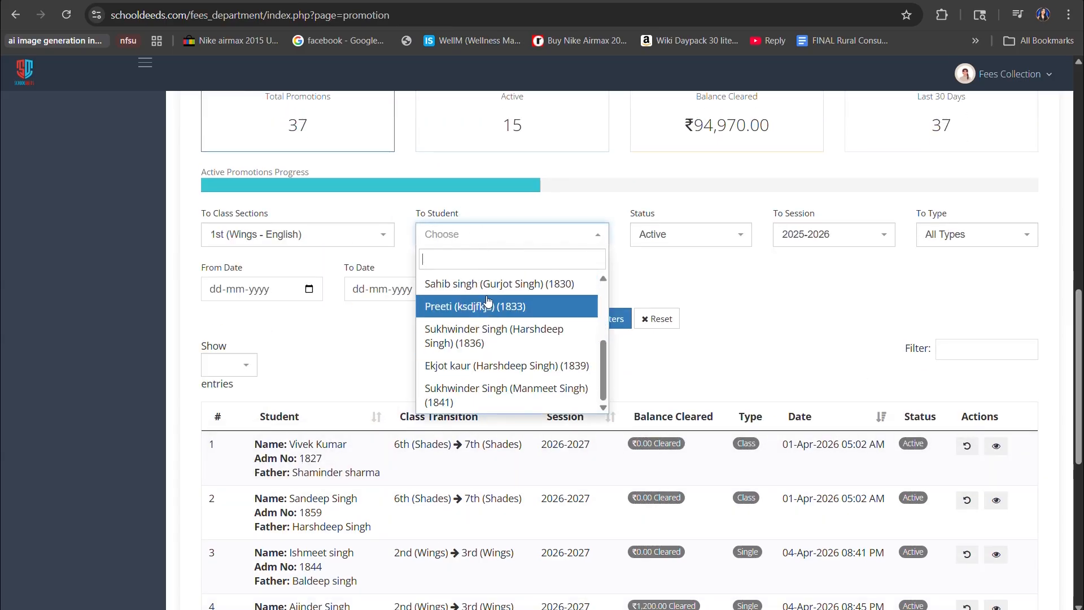
pyautogui.click(488, 296)
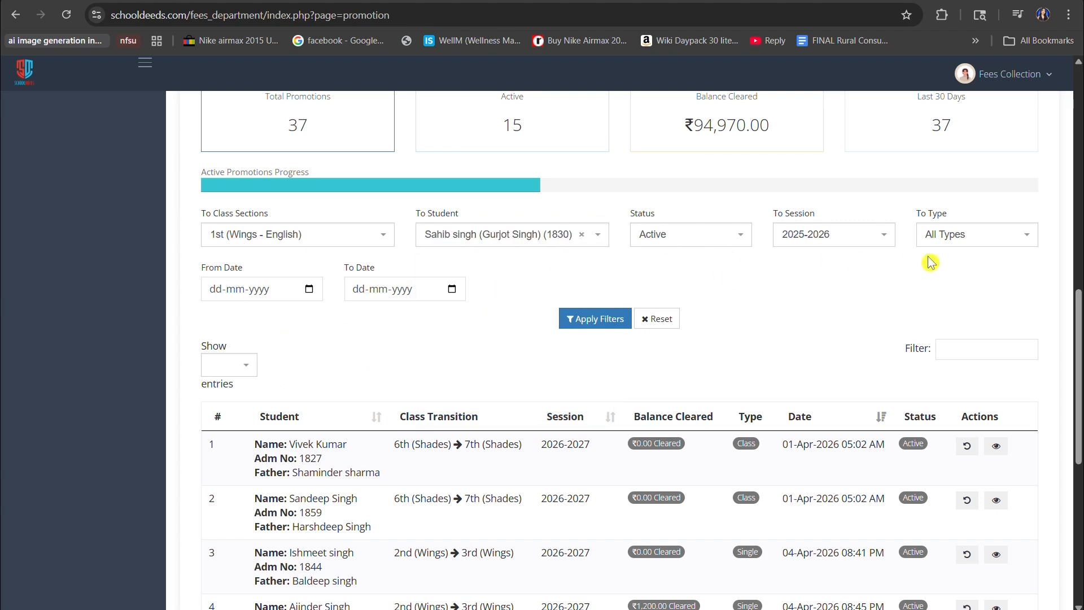
pyautogui.click(852, 242)
pyautogui.click(834, 327)
pyautogui.click(598, 316)
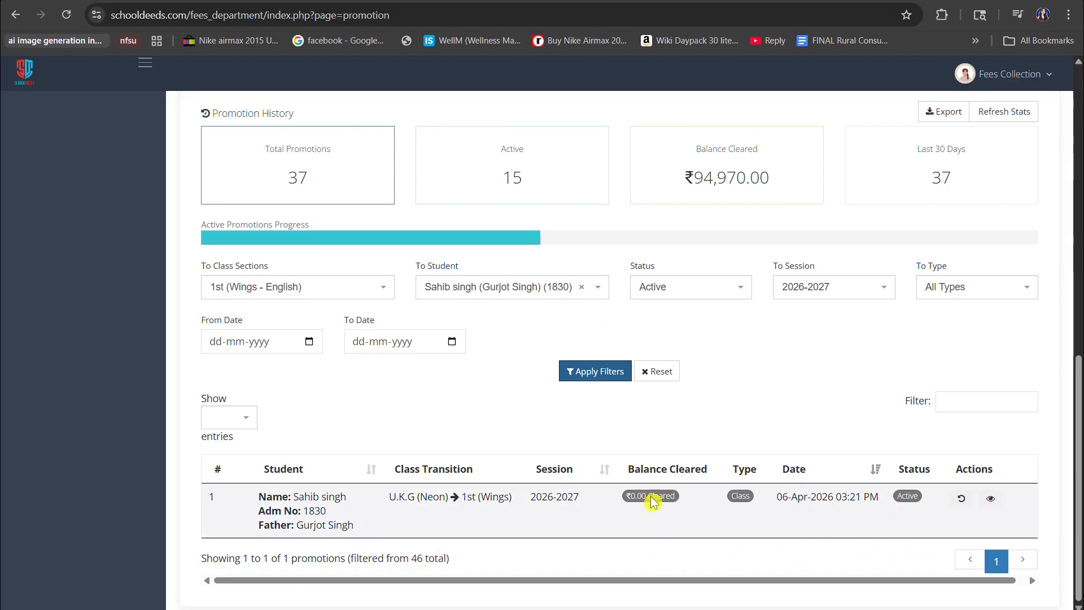
pyautogui.click(271, 341)
pyautogui.click(402, 341)
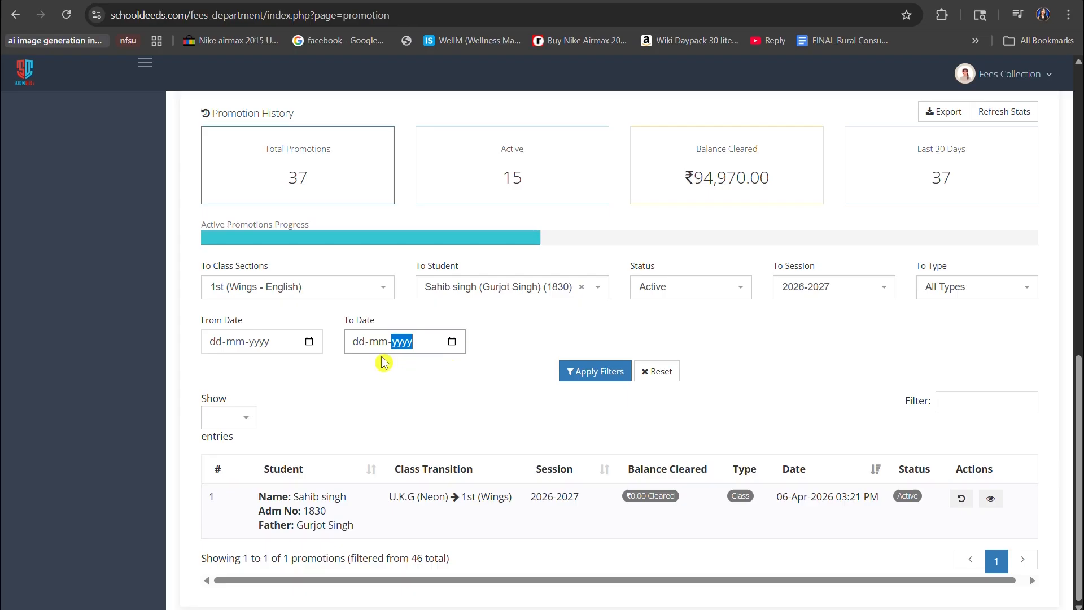
pyautogui.click(961, 498)
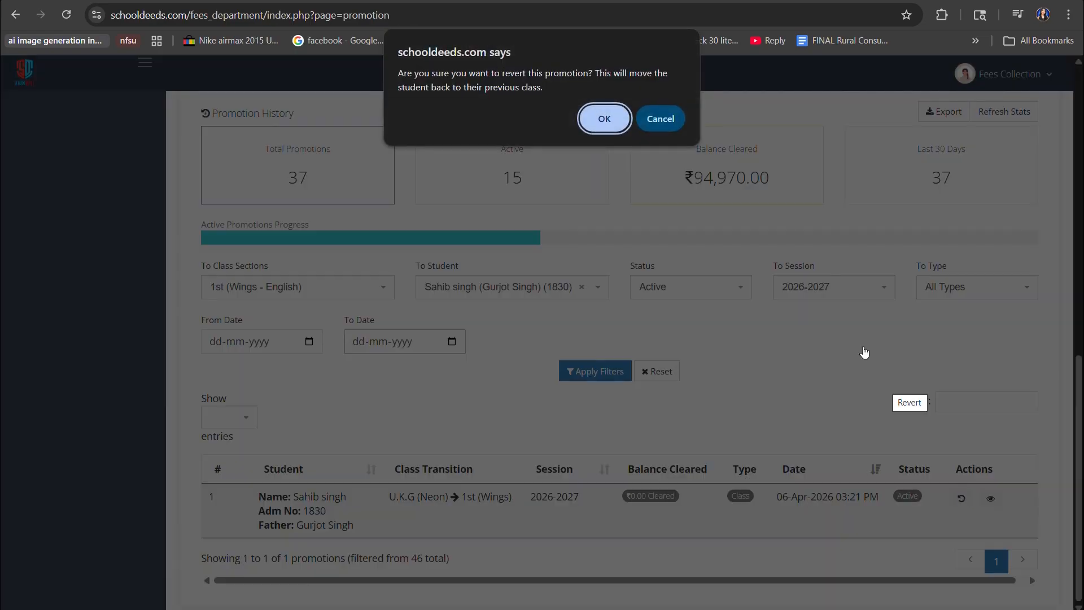
pyautogui.click(665, 118)
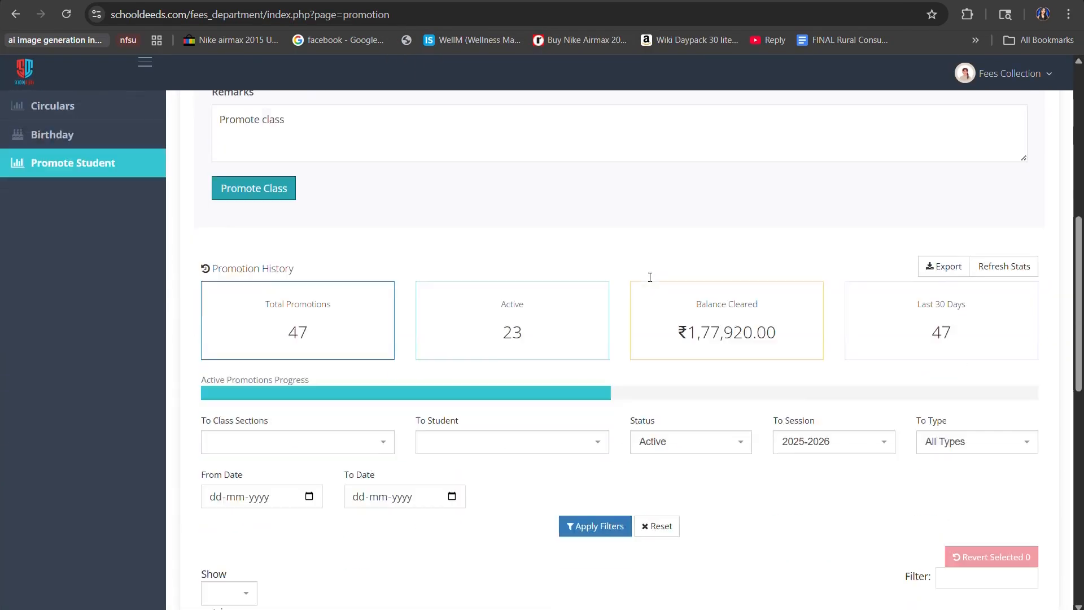
# Step: Filter the promotion history to active promotions to U.K.G (Neon) for session 2026-2027
pyautogui.scroll(-1, 651, 282)
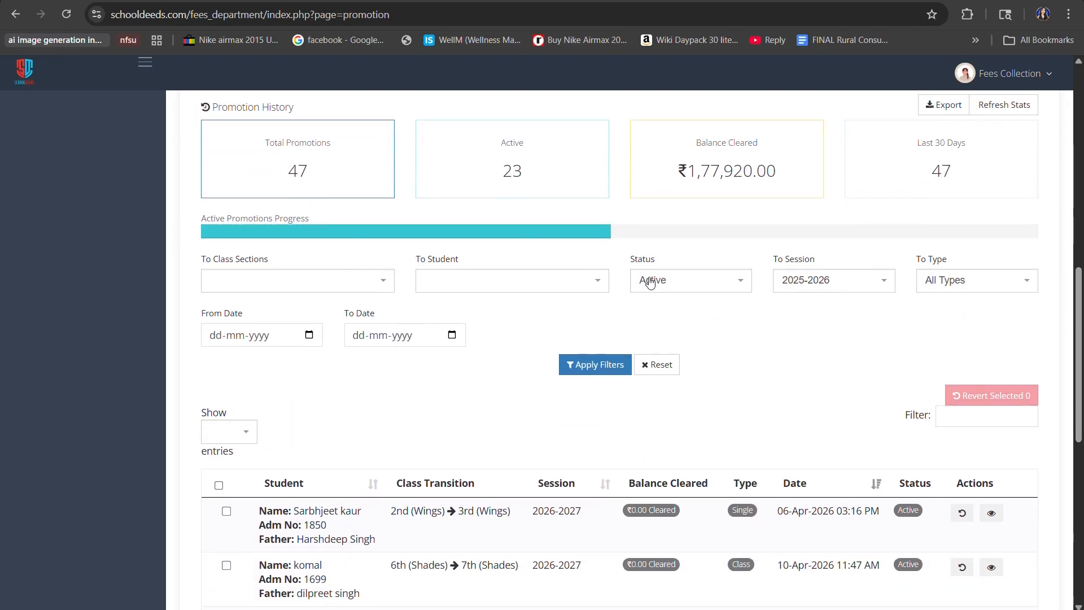
pyautogui.scroll(-1, 649, 283)
pyautogui.scroll(-2, 738, 368)
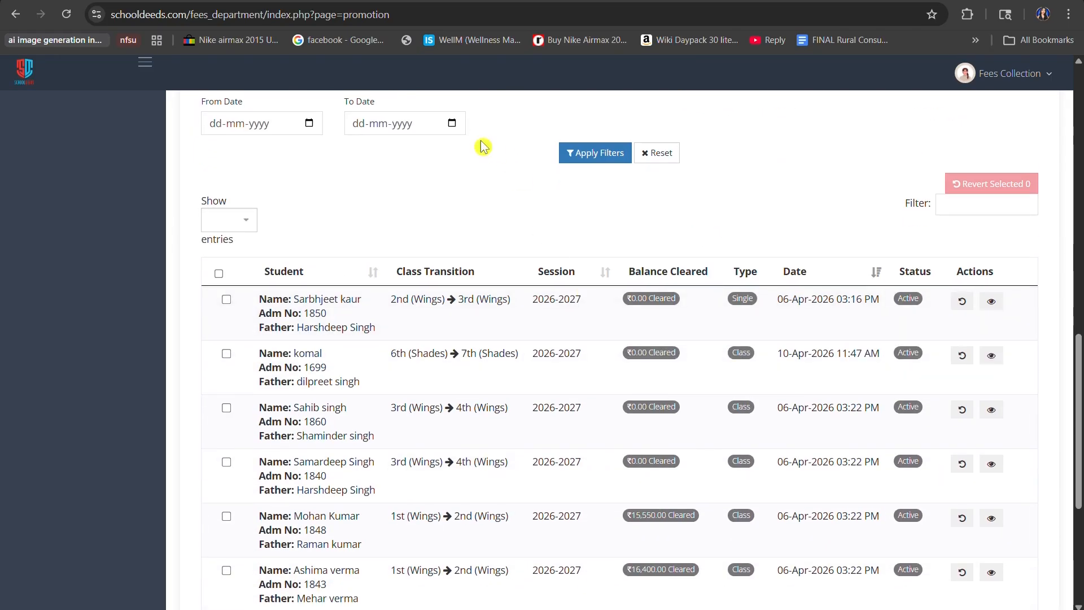
pyautogui.scroll(4, 514, 248)
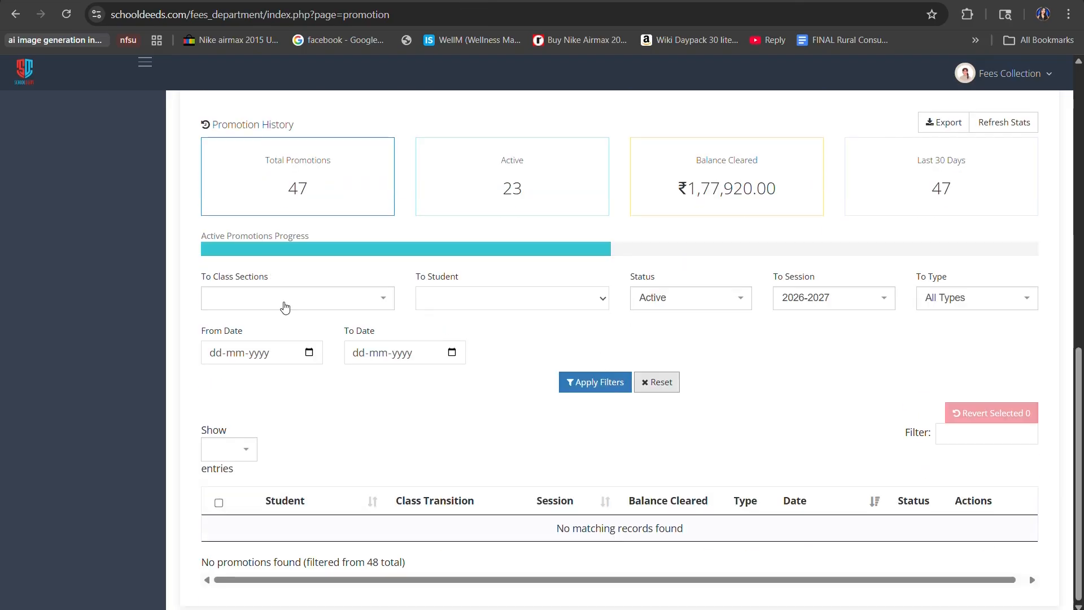
pyautogui.click(285, 306)
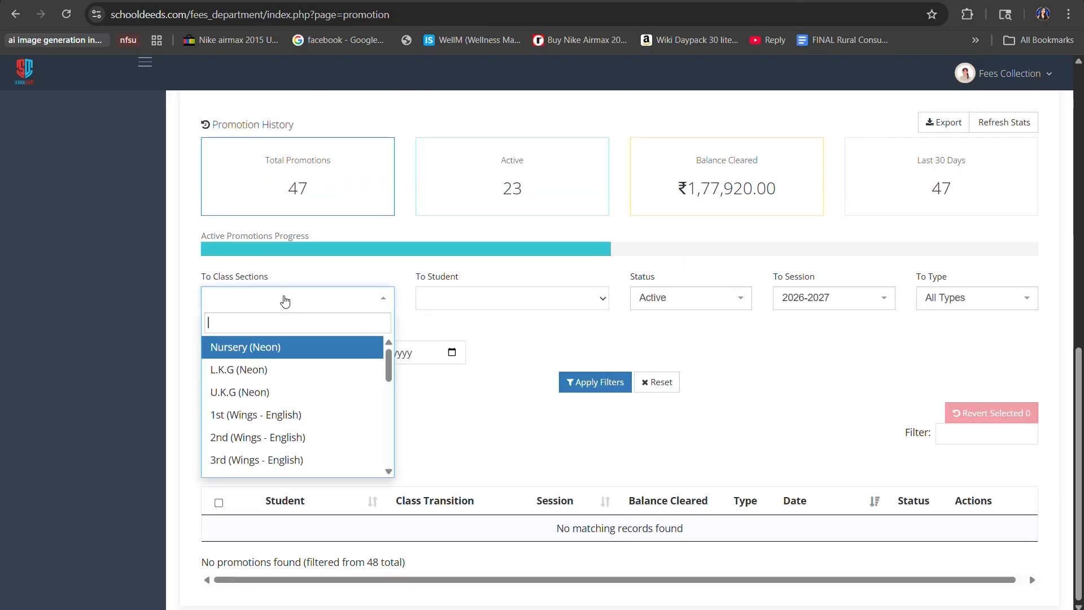
pyautogui.click(313, 388)
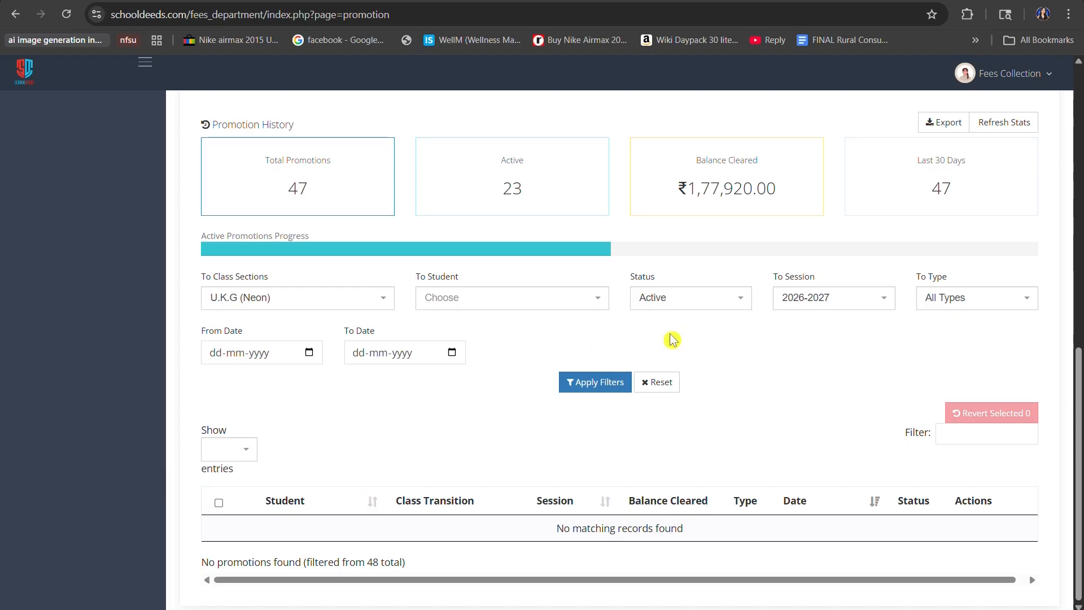
pyautogui.click(806, 300)
pyautogui.click(807, 390)
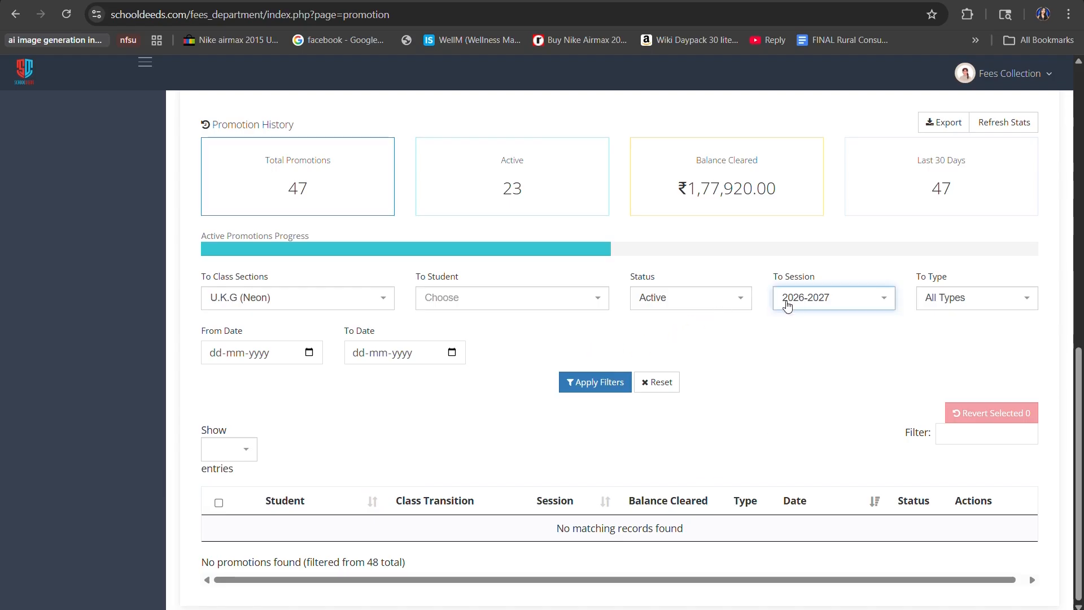
pyautogui.click(587, 388)
pyautogui.scroll(-2, 587, 385)
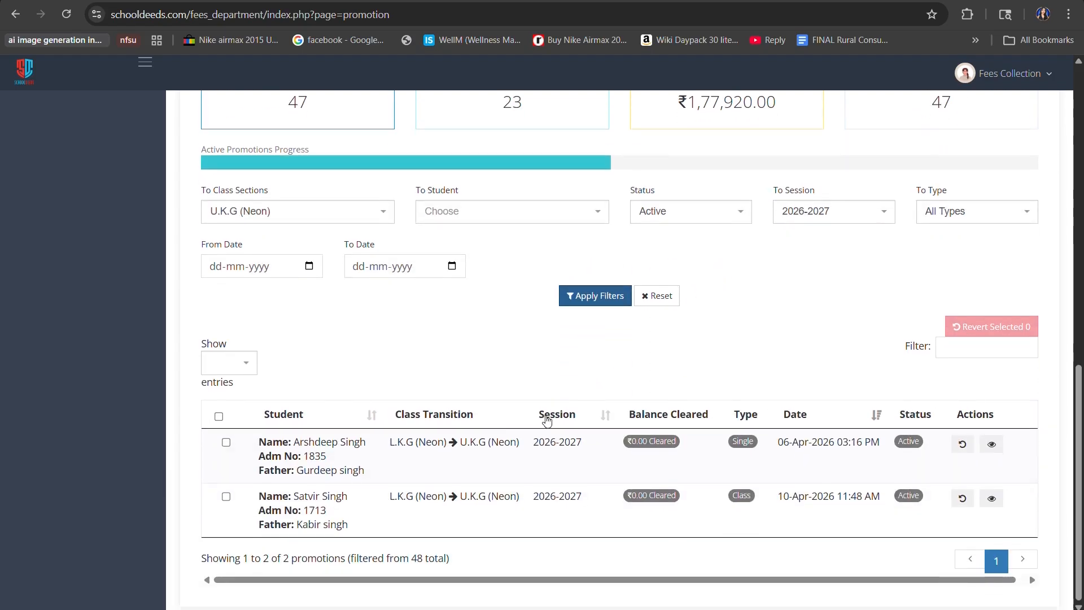
# Step: Select both listed U.K.G (Neon) promotions, revert them together and confirm the bulk revert
pyautogui.click(225, 443)
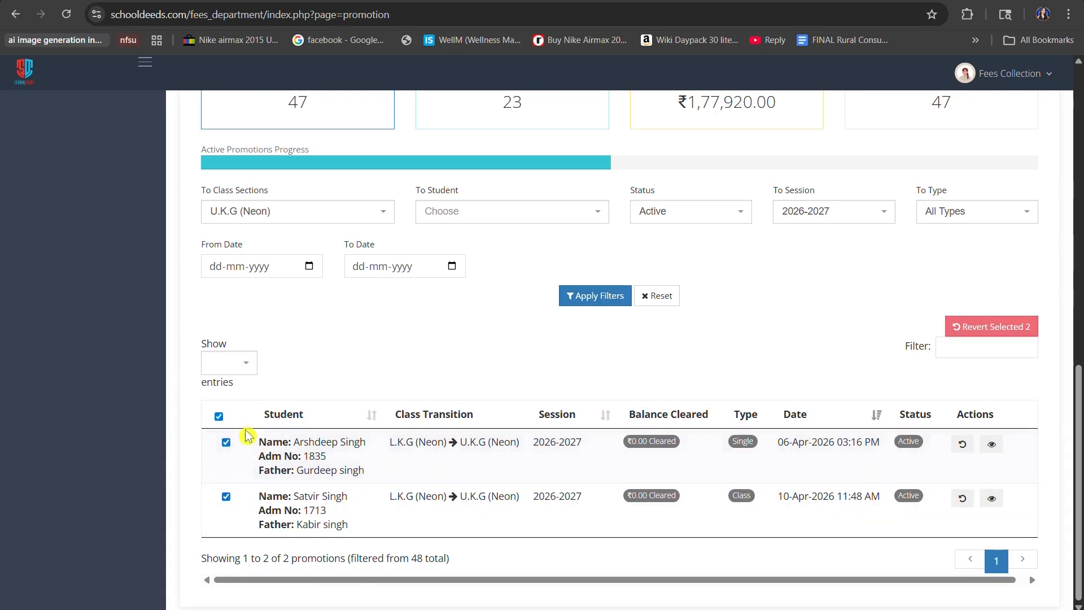
pyautogui.click(958, 333)
pyautogui.click(612, 109)
pyautogui.press('Return')
pyautogui.click(665, 103)
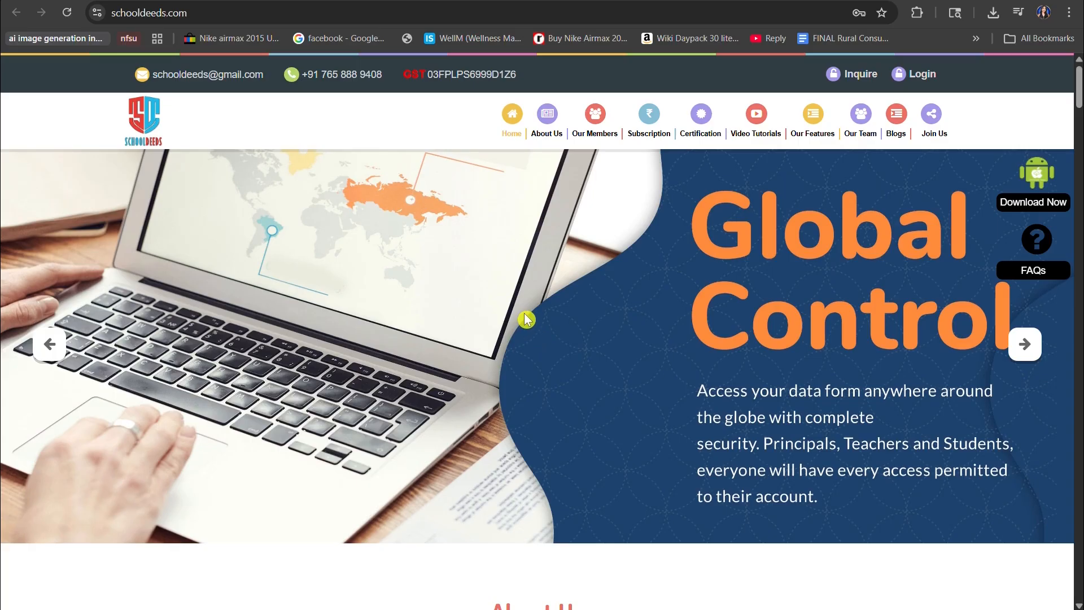